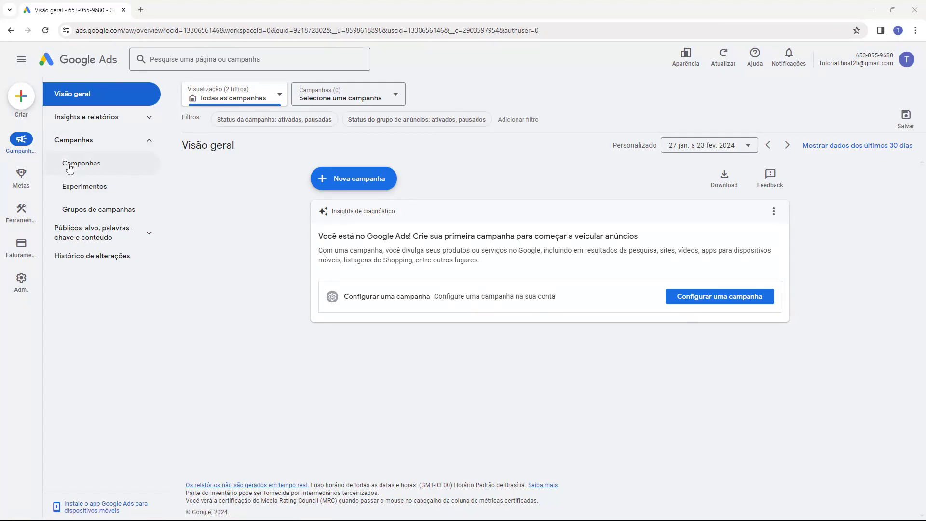
# Step: Start a new campaign from the Campanhas page and choose Vendas as its objective
pyautogui.click(84, 170)
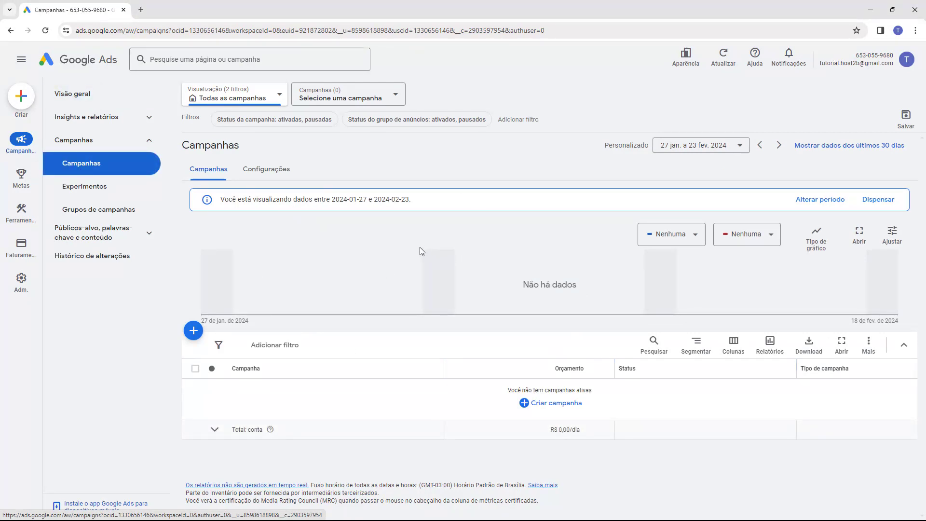
pyautogui.click(193, 333)
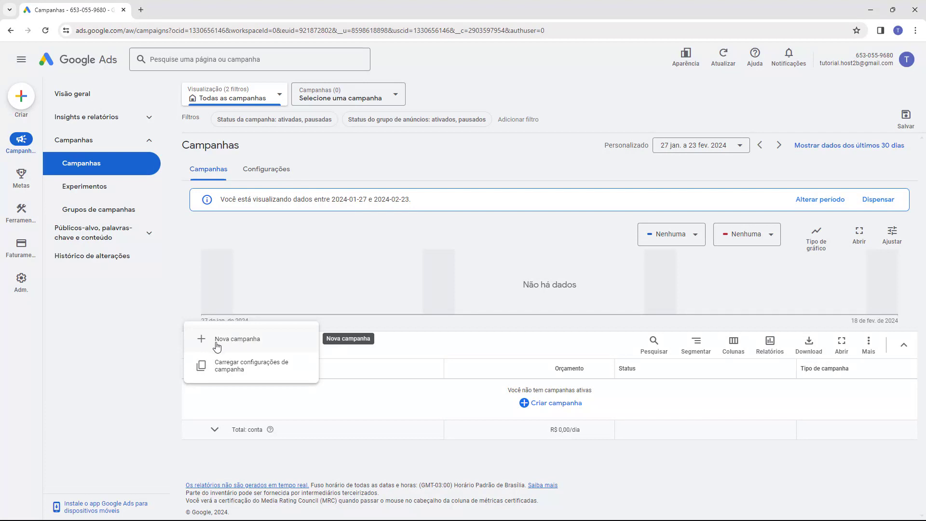
pyautogui.click(217, 343)
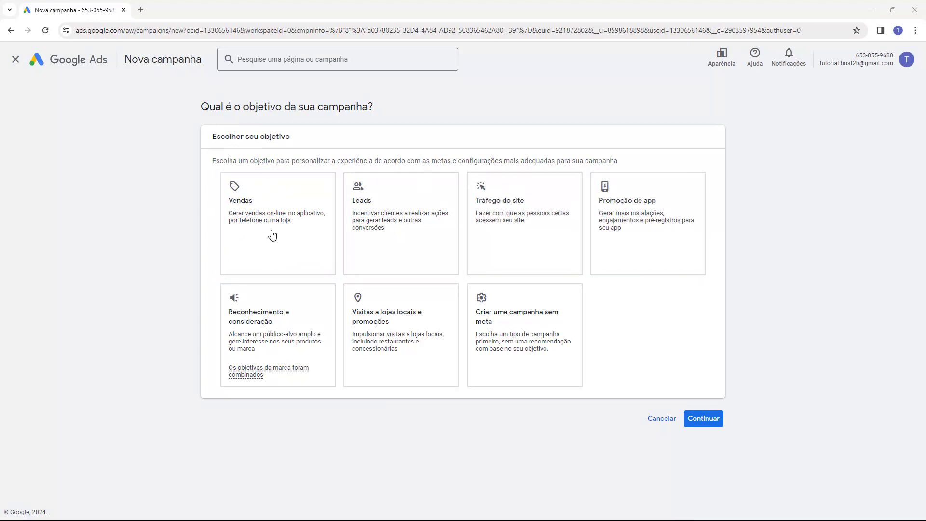
pyautogui.click(247, 202)
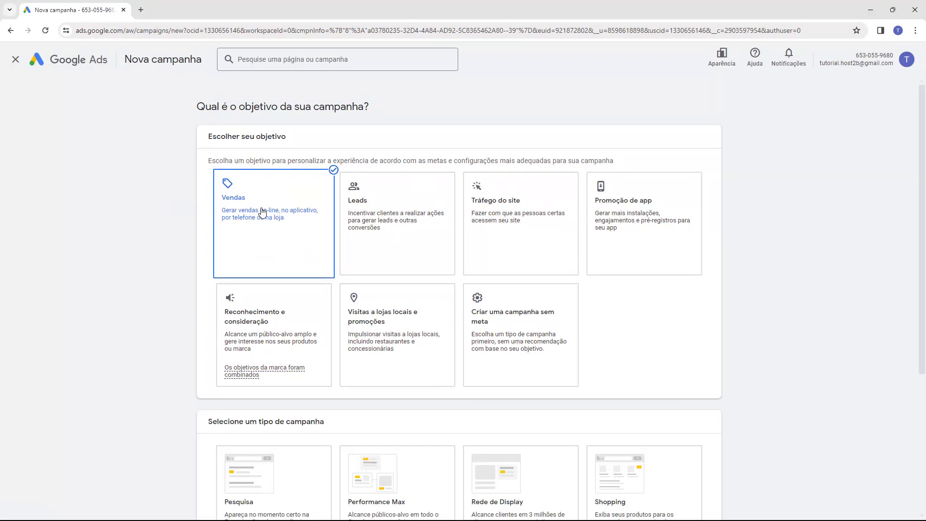
# Step: Select Pesquisa as the campaign type for the sales campaign
pyautogui.scroll(-4, 167, 229)
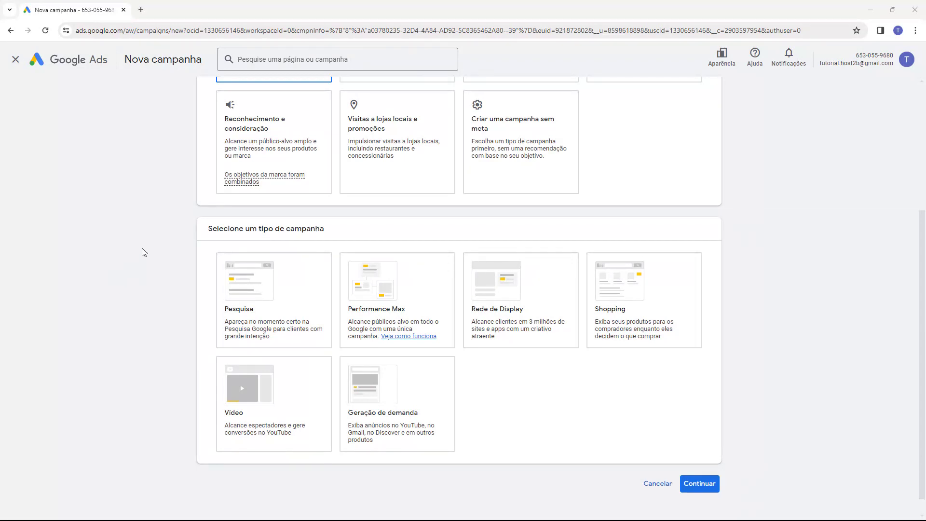
pyautogui.click(627, 322)
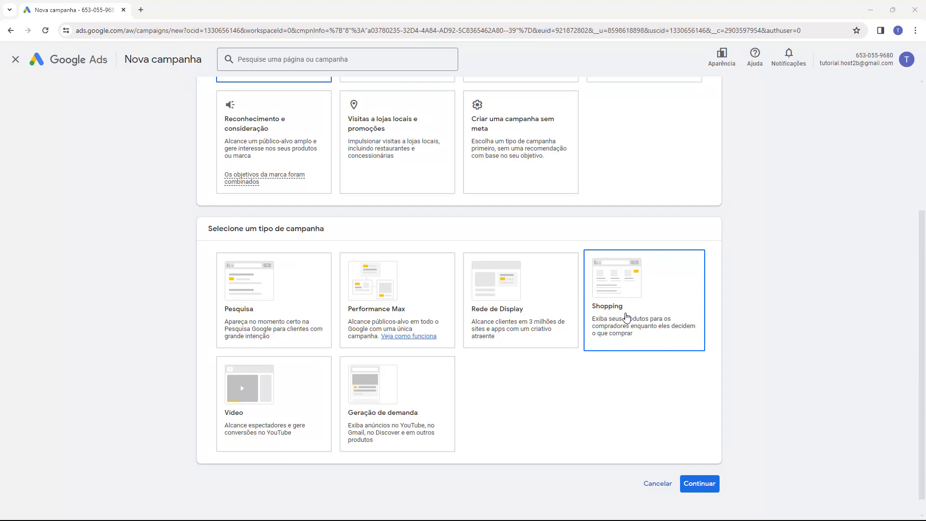
pyautogui.click(326, 290)
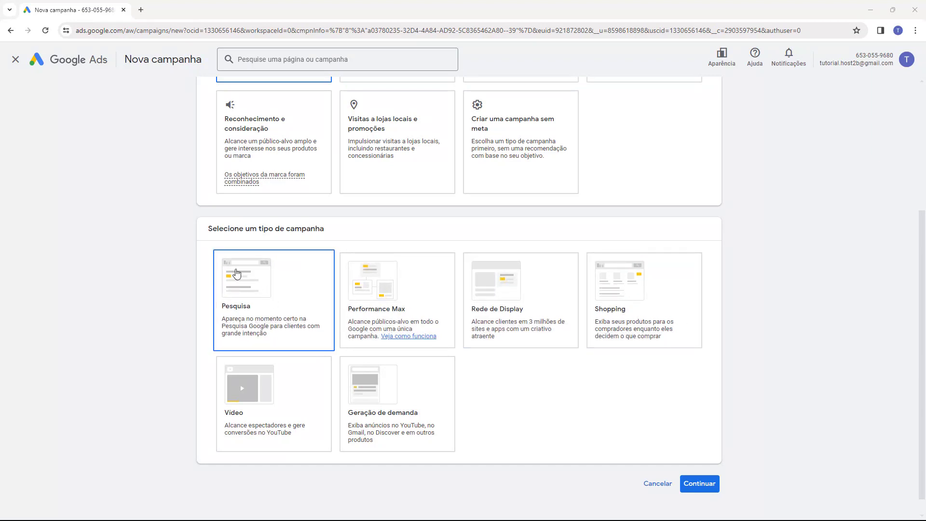
pyautogui.click(682, 331)
pyautogui.click(261, 311)
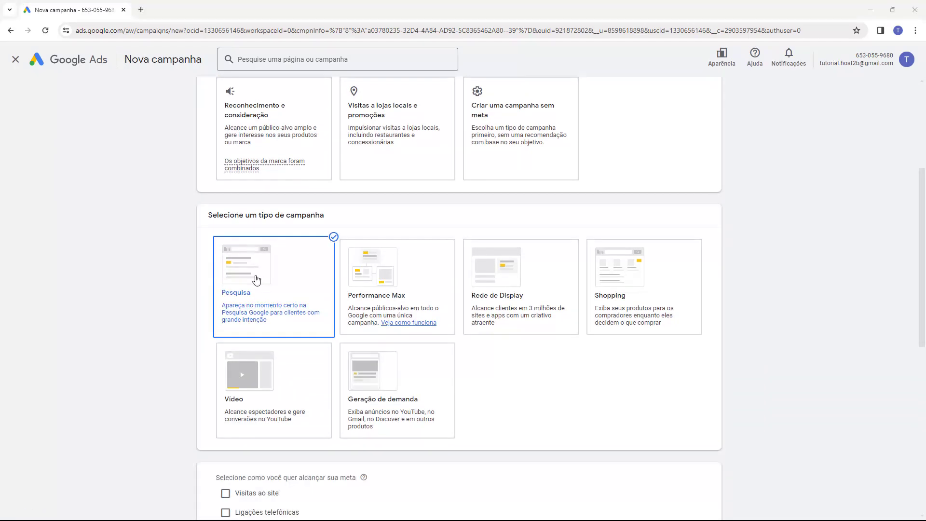
# Step: Enable Visitas ao site as the way to reach the campaign goal, leaving the company website blank
pyautogui.scroll(-4, 256, 279)
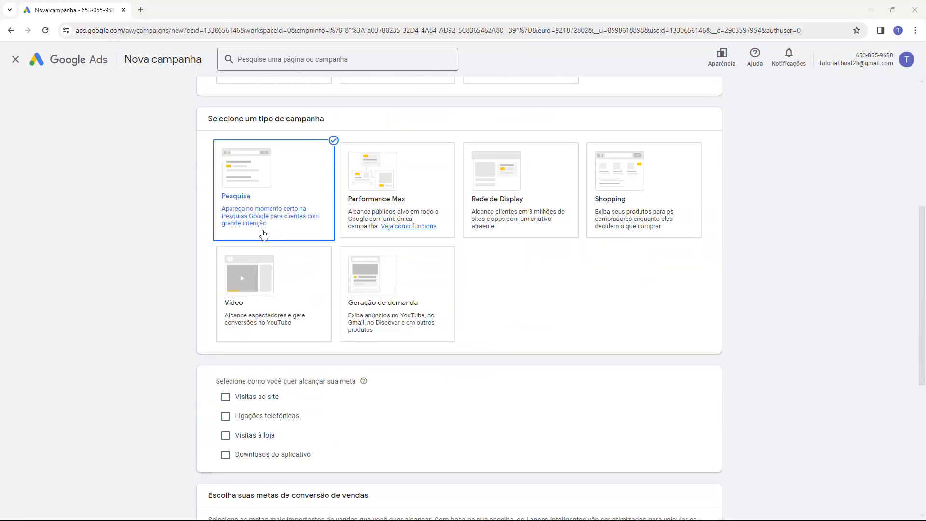
pyautogui.scroll(-1, 263, 234)
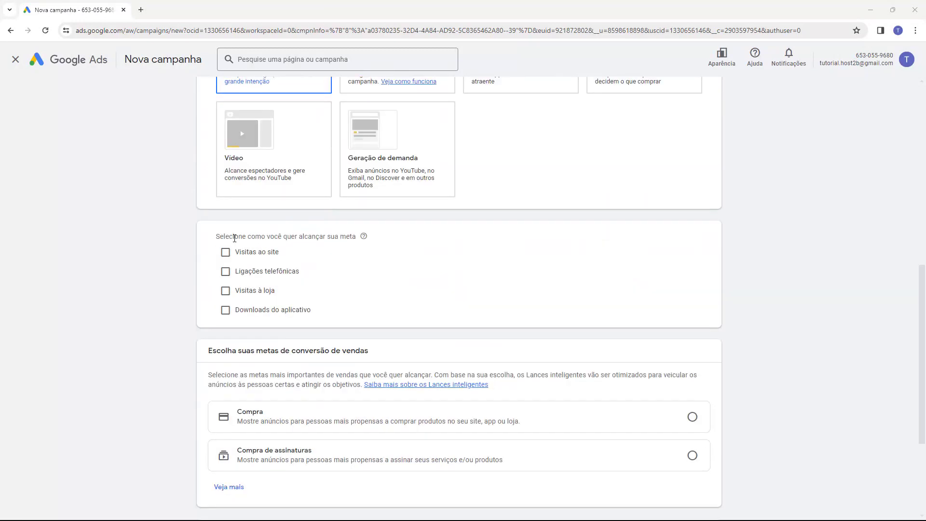
pyautogui.moveTo(234, 238); pyautogui.dragTo(329, 237)
pyautogui.click(327, 238)
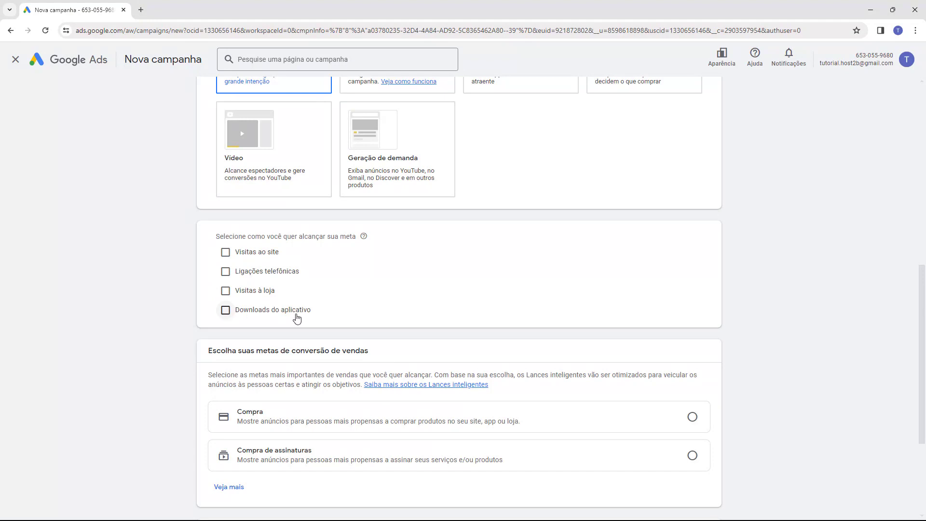
pyautogui.click(226, 253)
pyautogui.click(269, 274)
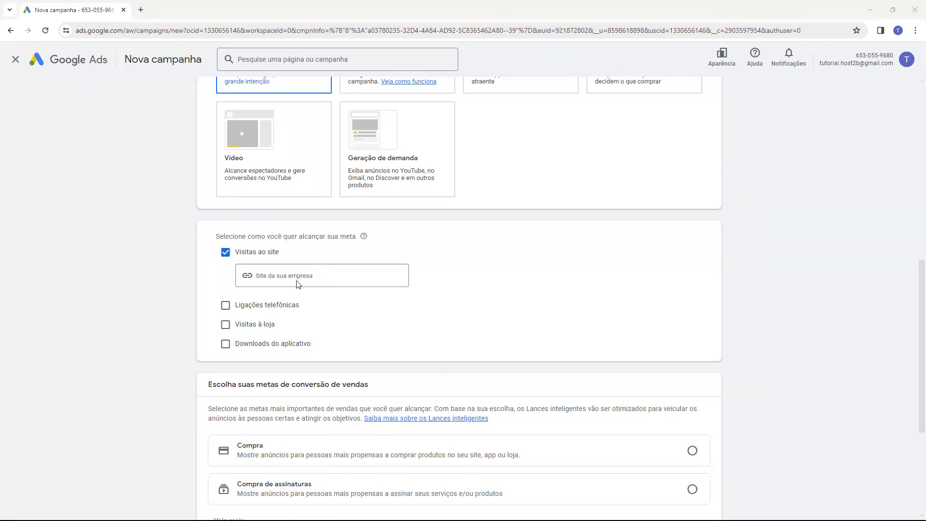
pyautogui.click(281, 284)
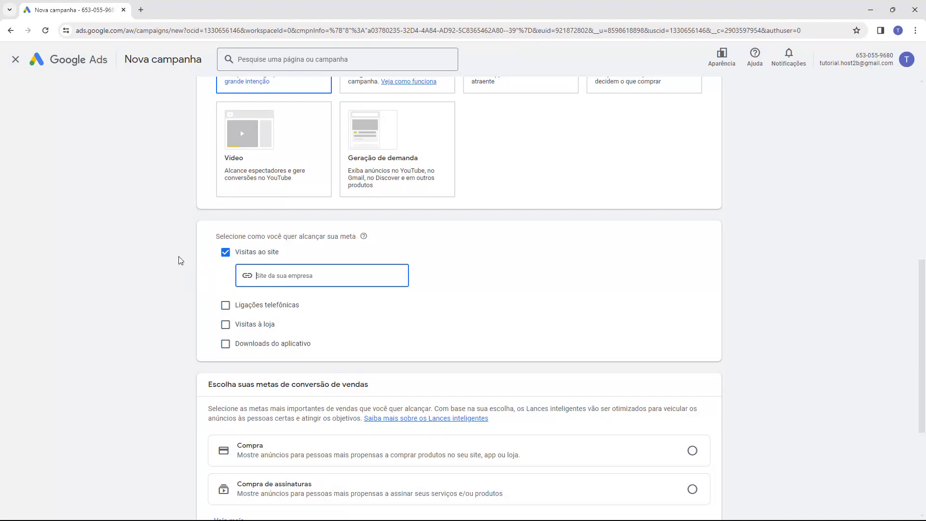
# Step: Set Compra as the sales conversion goal after reviewing the additional goal options
pyautogui.scroll(-1, 179, 256)
pyautogui.scroll(-2, 179, 250)
pyautogui.moveTo(212, 239); pyautogui.dragTo(344, 237)
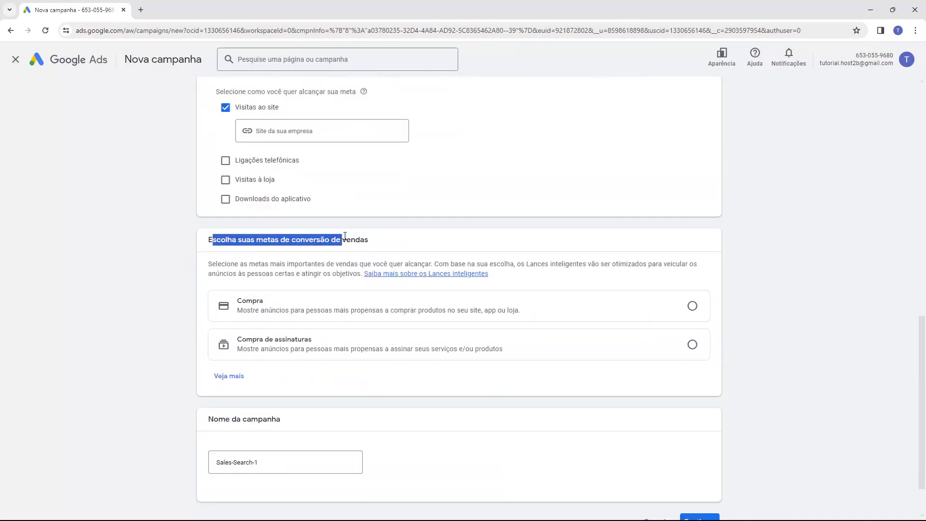
pyautogui.click(369, 240)
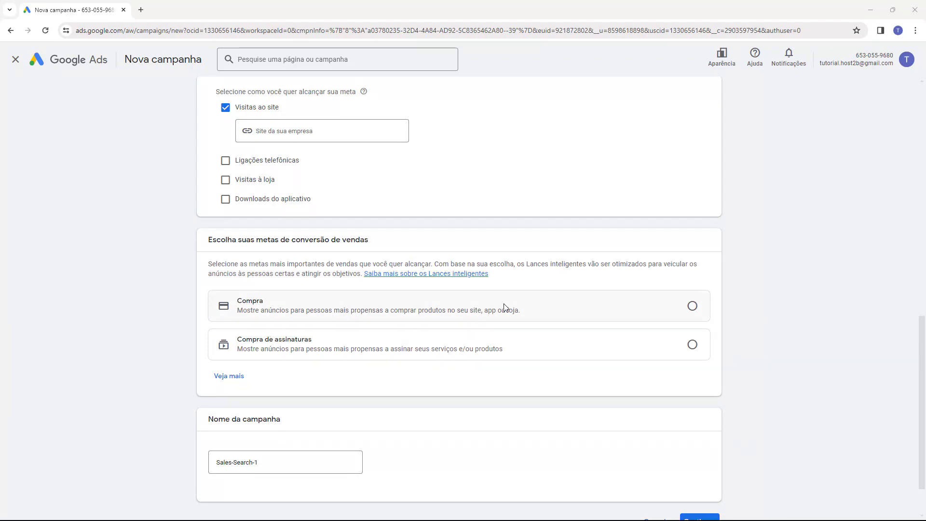
pyautogui.click(229, 375)
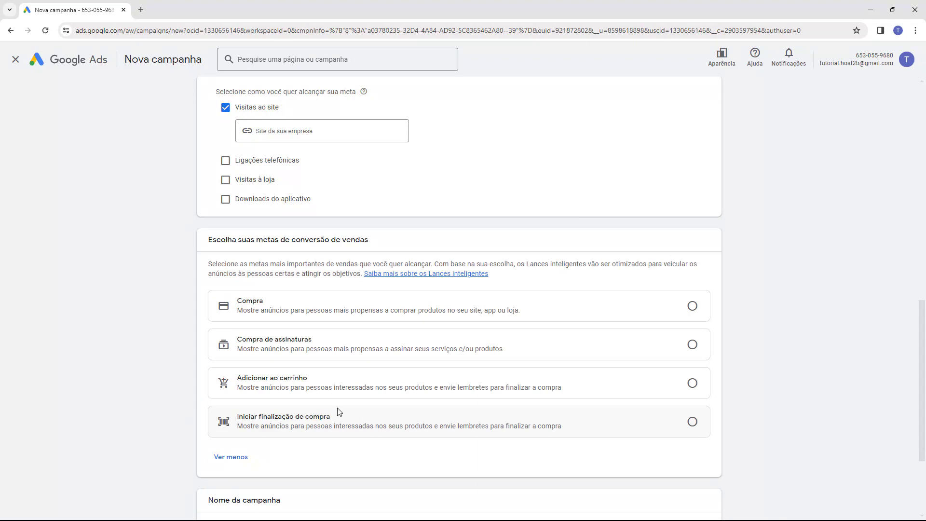
pyautogui.click(239, 460)
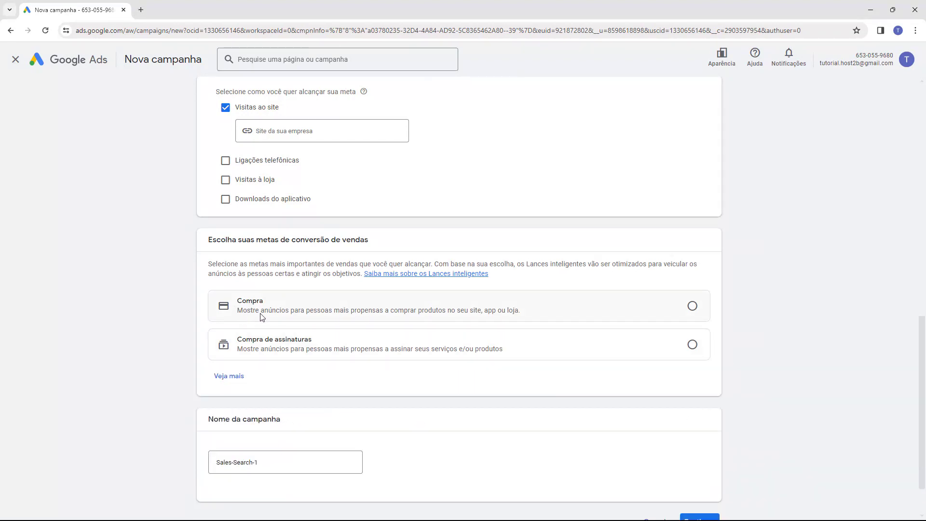
pyautogui.click(680, 309)
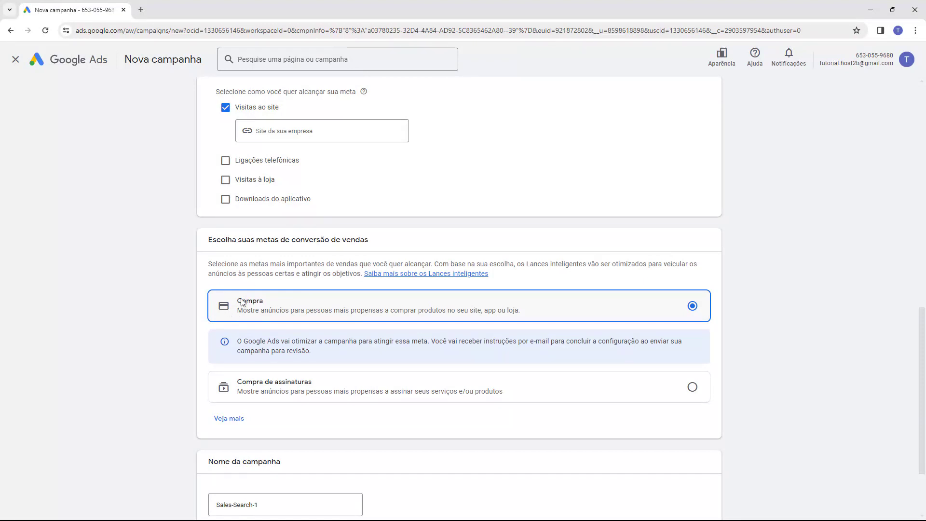
# Step: Name the campaign "Exemplo de Campanha" and continue to the bidding settings
pyautogui.scroll(-3, 170, 266)
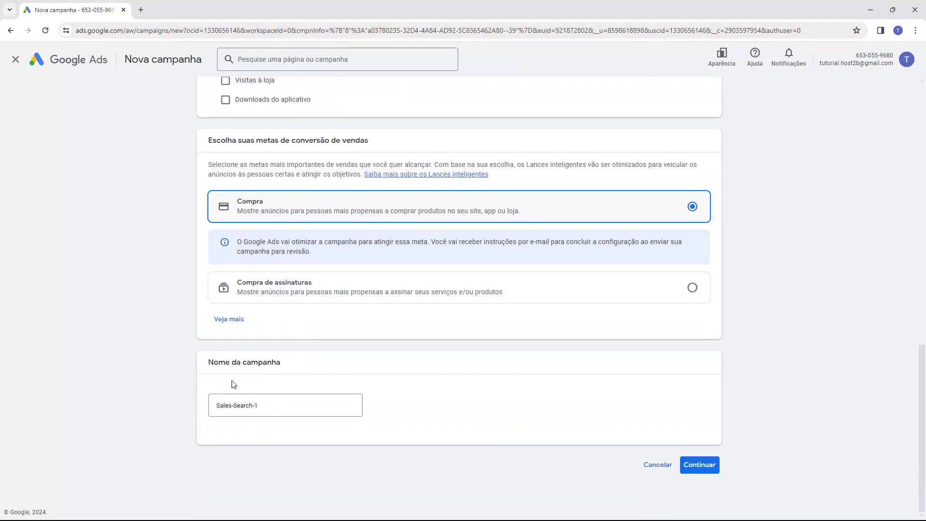
pyautogui.click(265, 405)
pyautogui.tripleClick(268, 405)
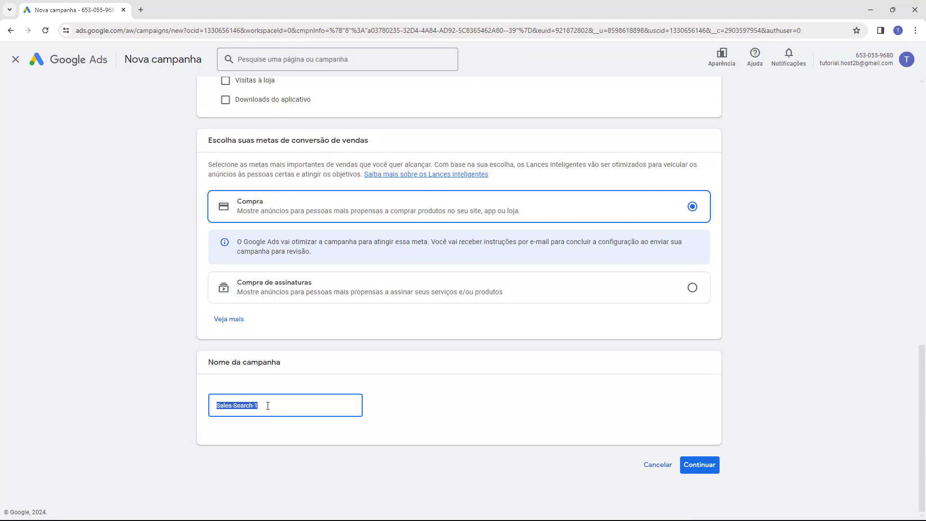
pyautogui.press('BackSpace')
pyautogui.write('Em')
pyautogui.press('BackSpace')
pyautogui.write('xemplo de Campanha')
pyautogui.click(689, 468)
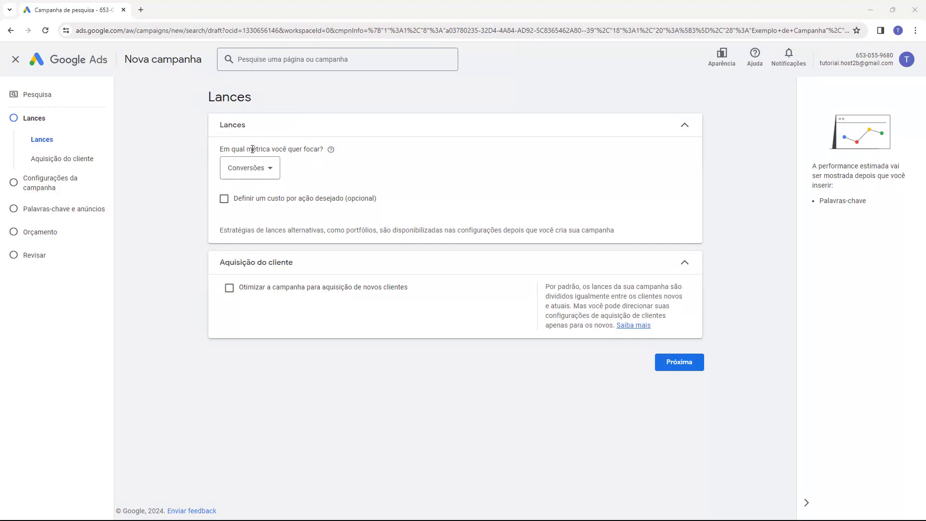
# Step: Focus bidding on Cliques with a maximum CPC bid limit of R$ 2,00, and proceed to the campaign settings
pyautogui.click(269, 171)
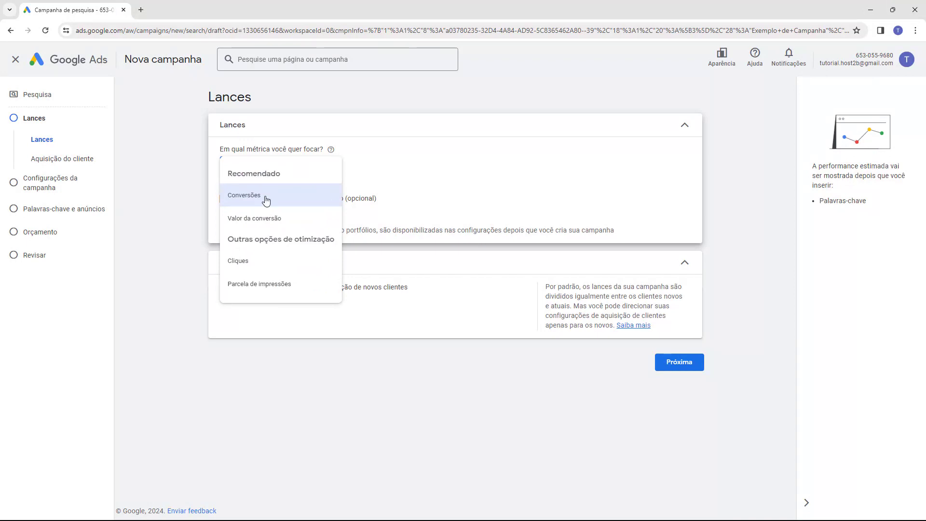
pyautogui.click(234, 263)
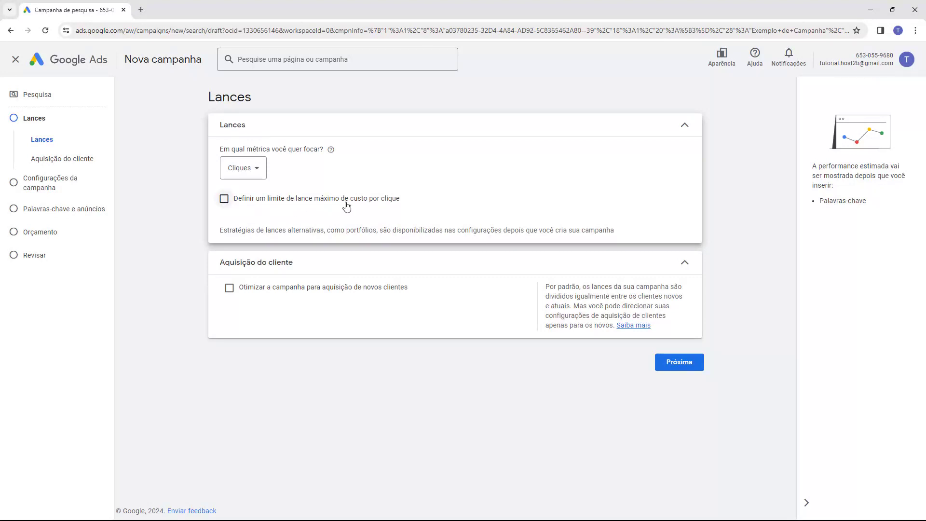
pyautogui.click(224, 202)
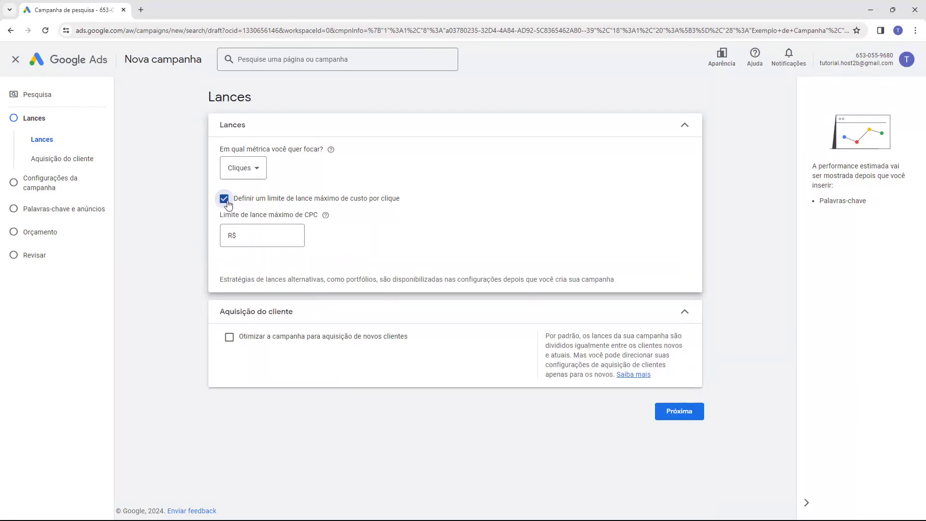
pyautogui.click(245, 236)
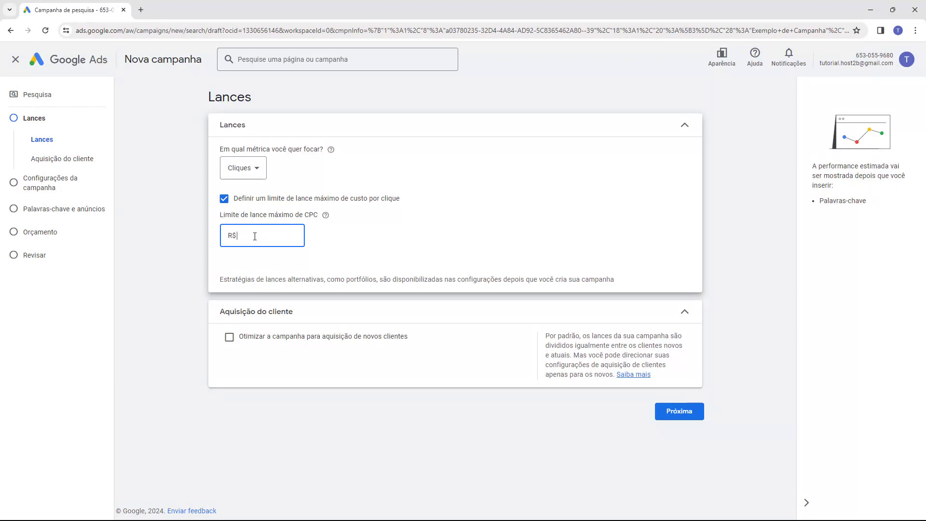
pyautogui.write('2')
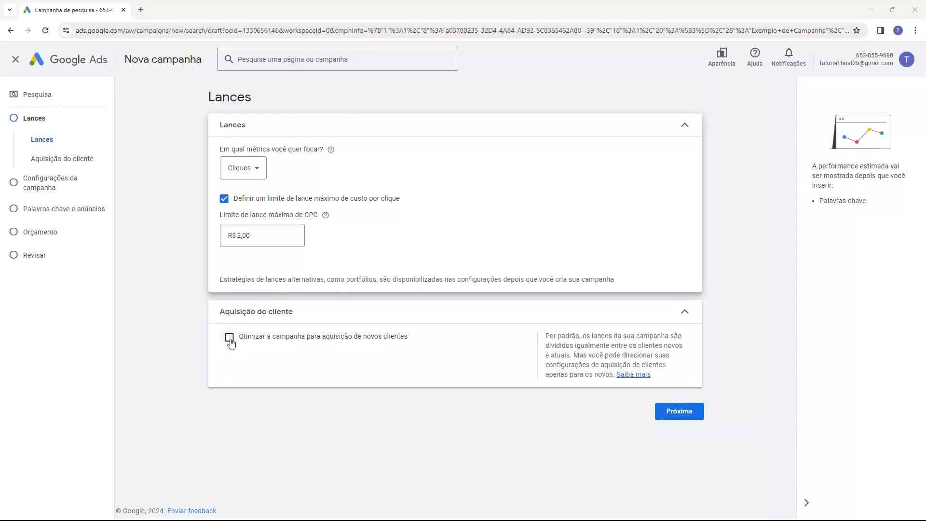
pyautogui.click(678, 415)
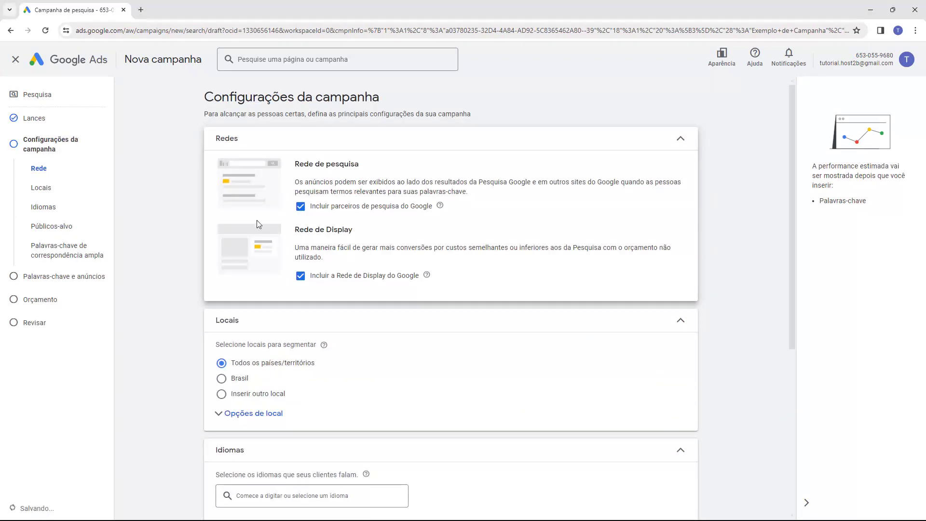
# Step: Exclude both the Google Display Network and the Google search partners from the campaign's networks
pyautogui.moveTo(204, 97); pyautogui.dragTo(349, 96)
pyautogui.click(231, 123)
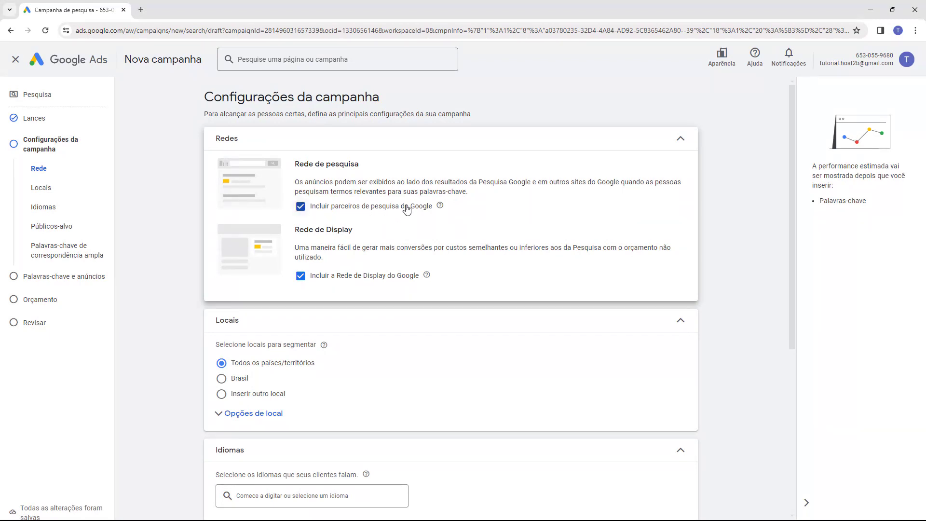
pyautogui.click(367, 278)
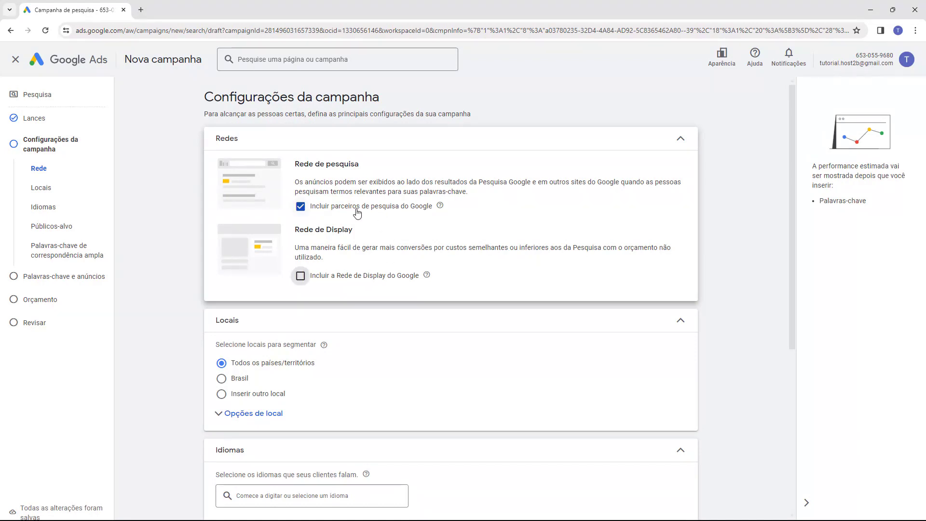
pyautogui.click(300, 206)
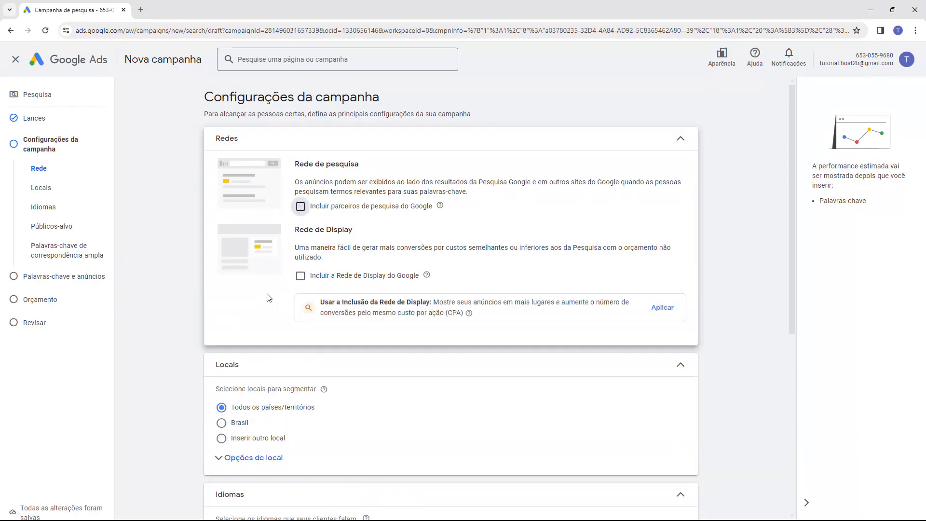
# Step: Set the campaign's target location to Brasil instead of all countries and territories
pyautogui.scroll(-2, 184, 219)
pyautogui.scroll(-2, 184, 220)
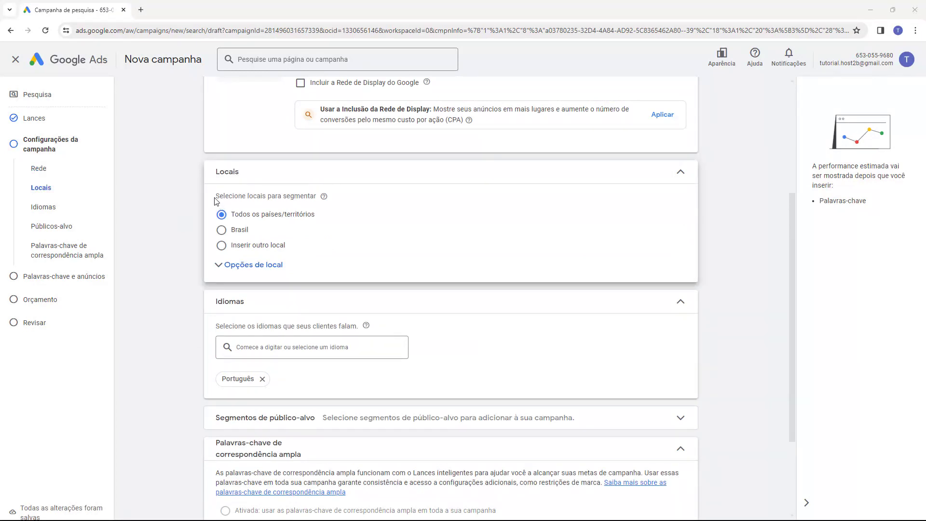
pyautogui.moveTo(215, 196); pyautogui.dragTo(301, 195)
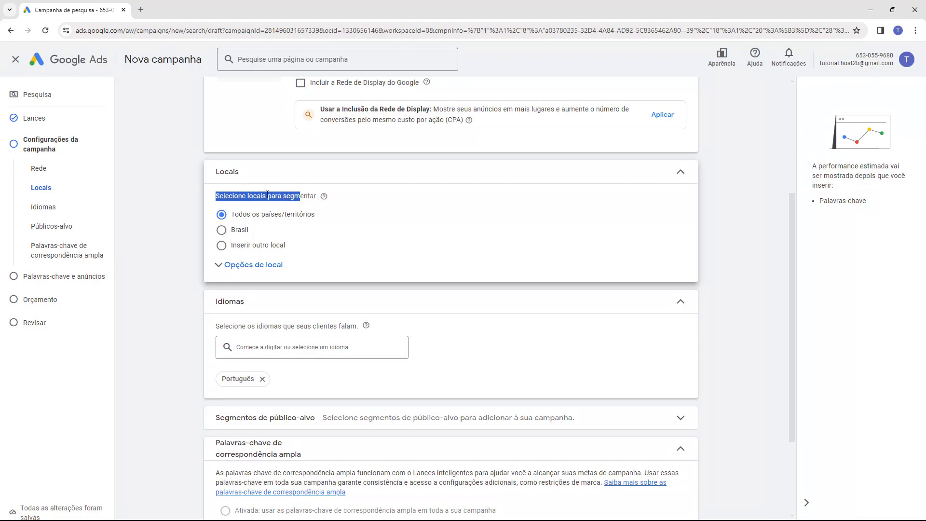
pyautogui.click(221, 232)
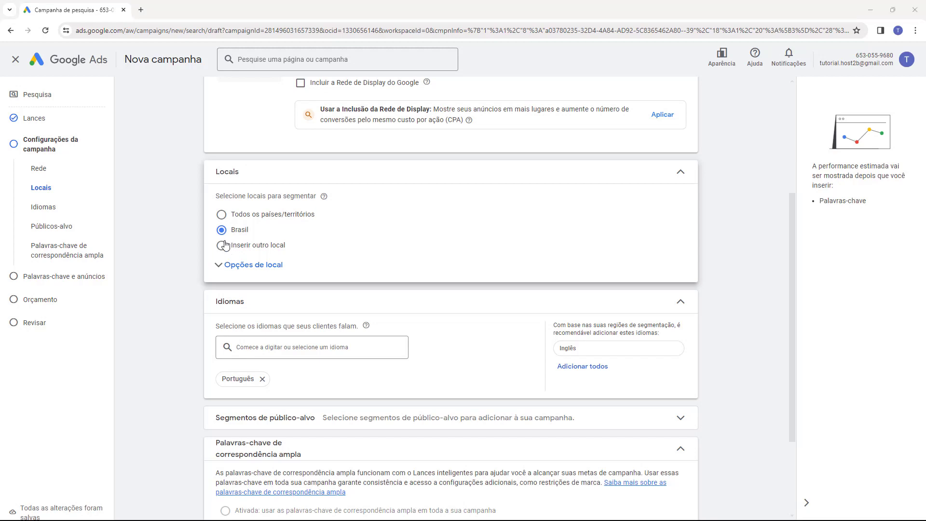
# Step: Try the city São Paulo, São Paulo, Brasil as a custom target location, and revert the targeting to Brasil
pyautogui.click(231, 249)
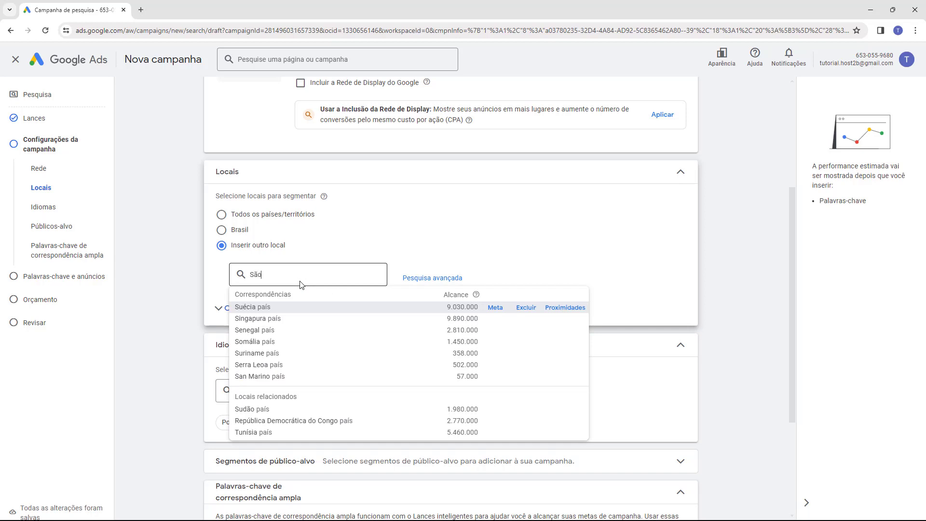
pyautogui.write('paulo')
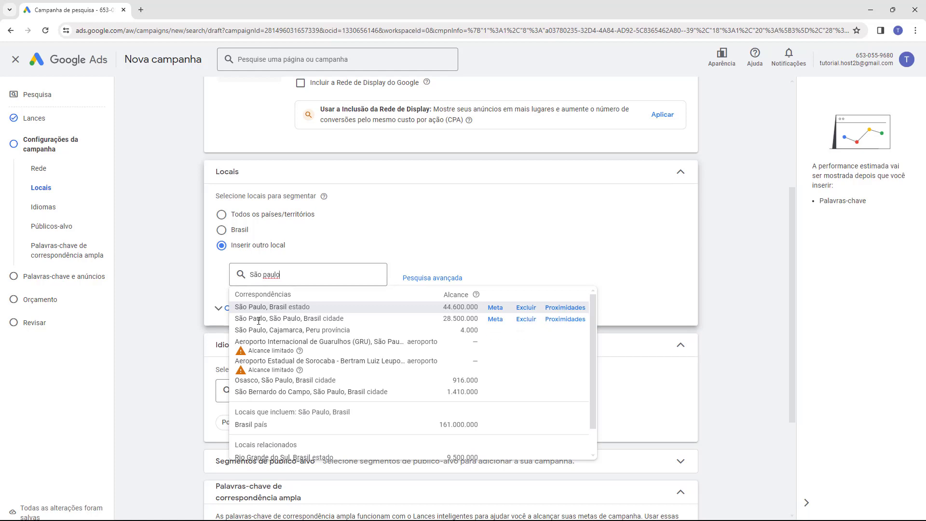
pyautogui.click(324, 319)
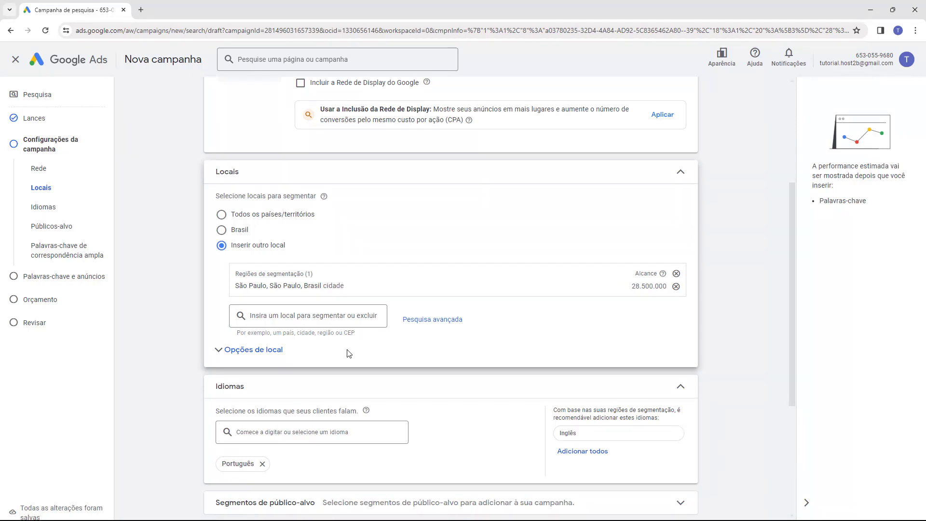
pyautogui.click(222, 230)
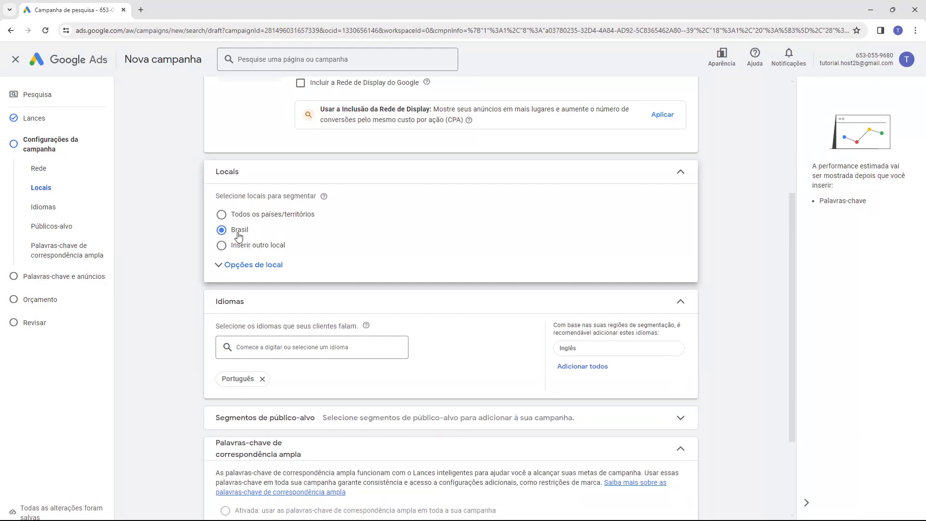
# Step: Review the campaign's language settings and the audience segment options, including their targeting and observation settings
pyautogui.scroll(-2, 245, 232)
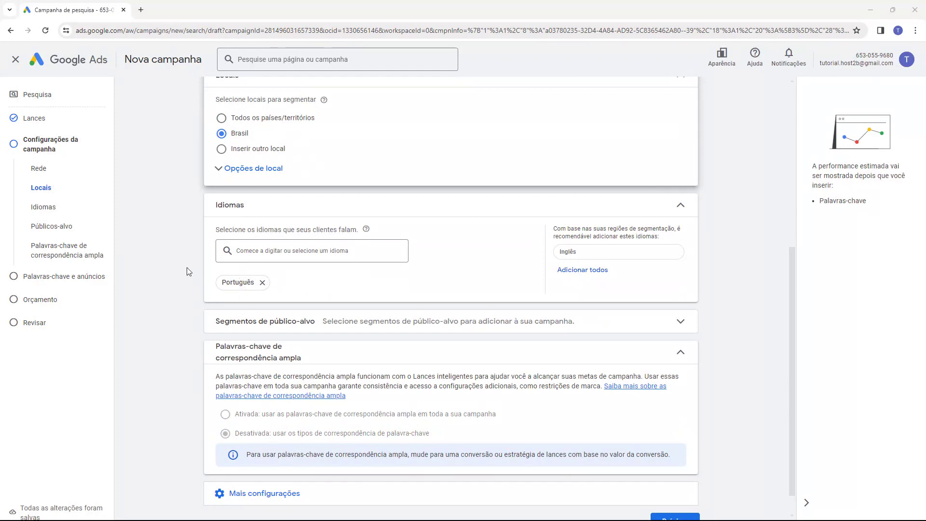
pyautogui.scroll(-1, 189, 270)
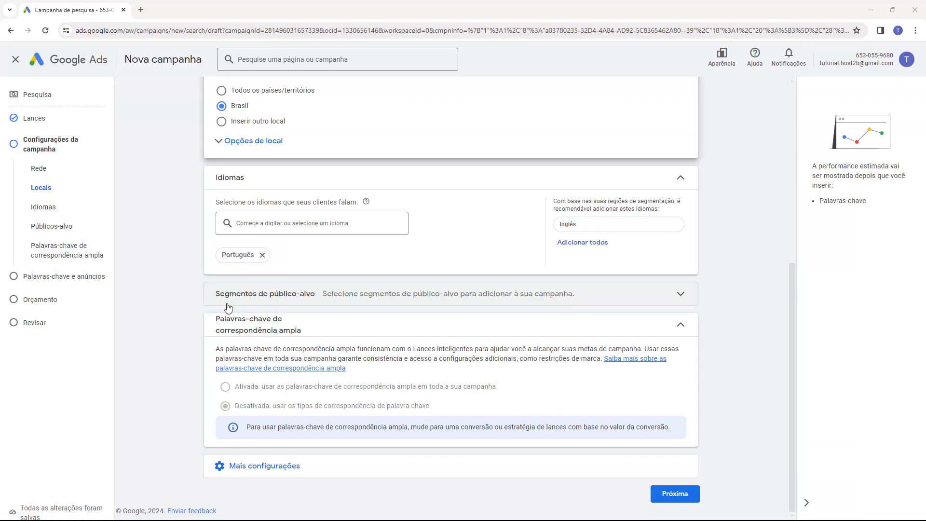
pyautogui.click(678, 293)
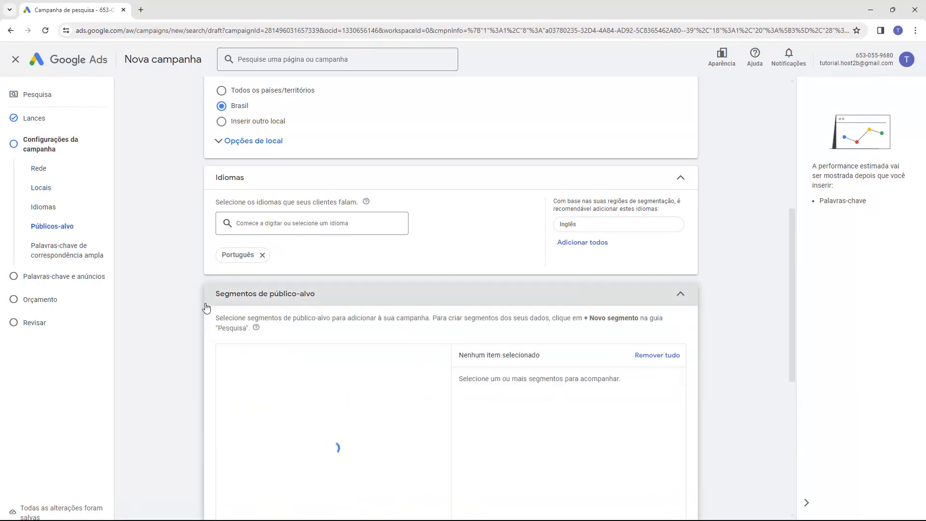
pyautogui.scroll(-1, 379, 287)
pyautogui.scroll(-1, 482, 264)
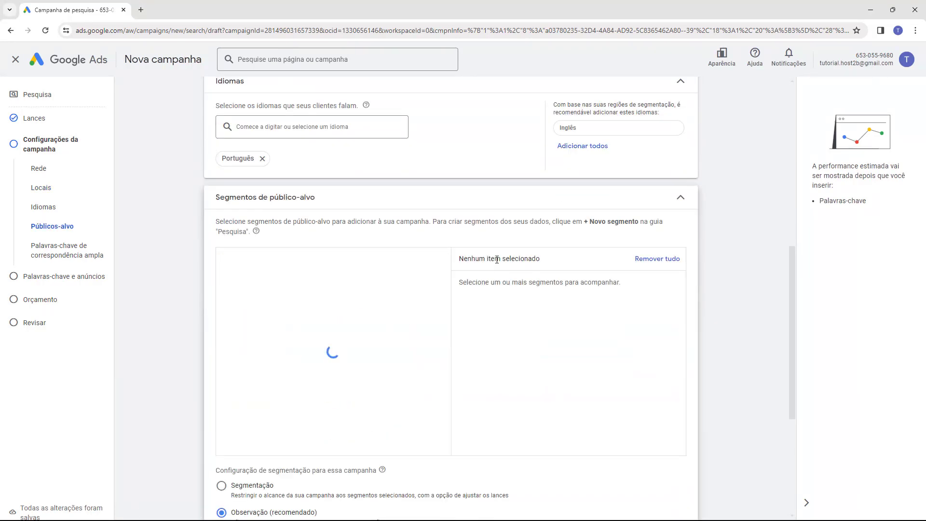
pyautogui.scroll(-1, 496, 259)
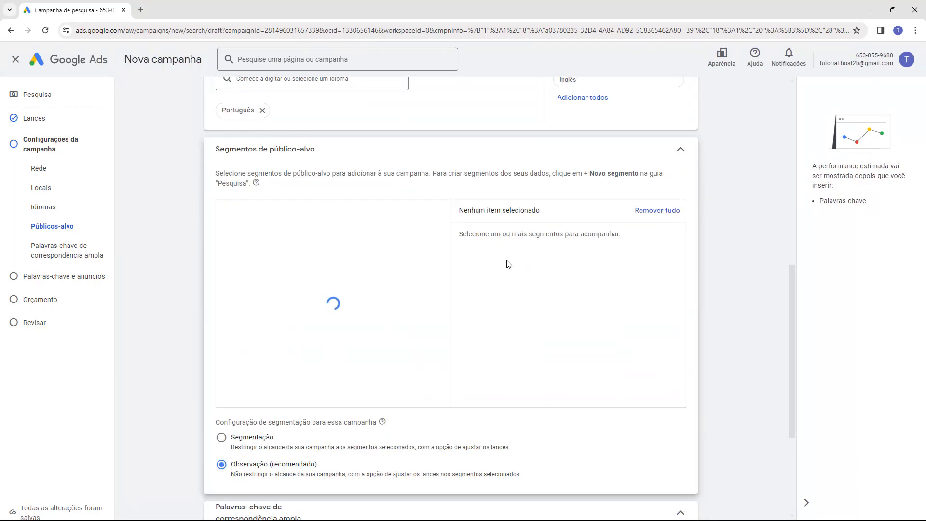
pyautogui.click(686, 156)
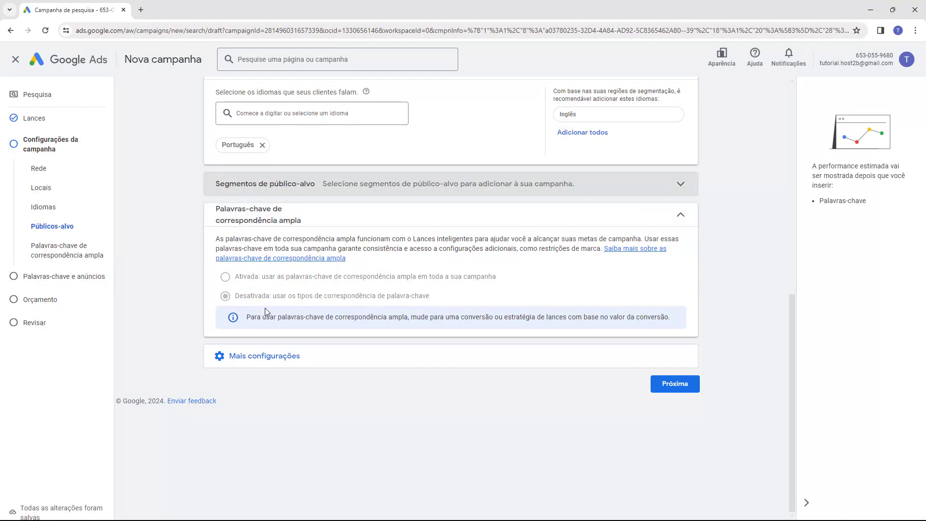
# Step: Review the additional campaign settings, such as ad rotation, dates and schedule, and proceed to the keywords and ads stage
pyautogui.click(262, 357)
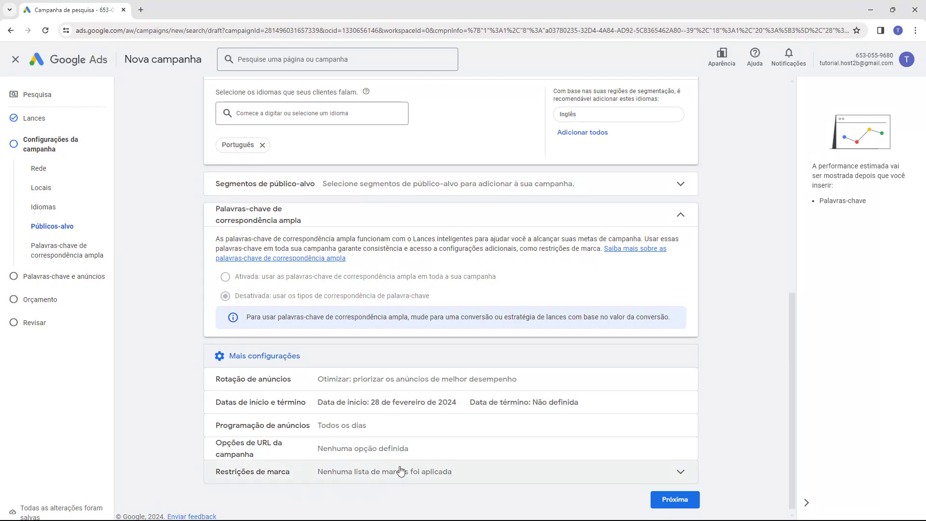
pyautogui.click(307, 363)
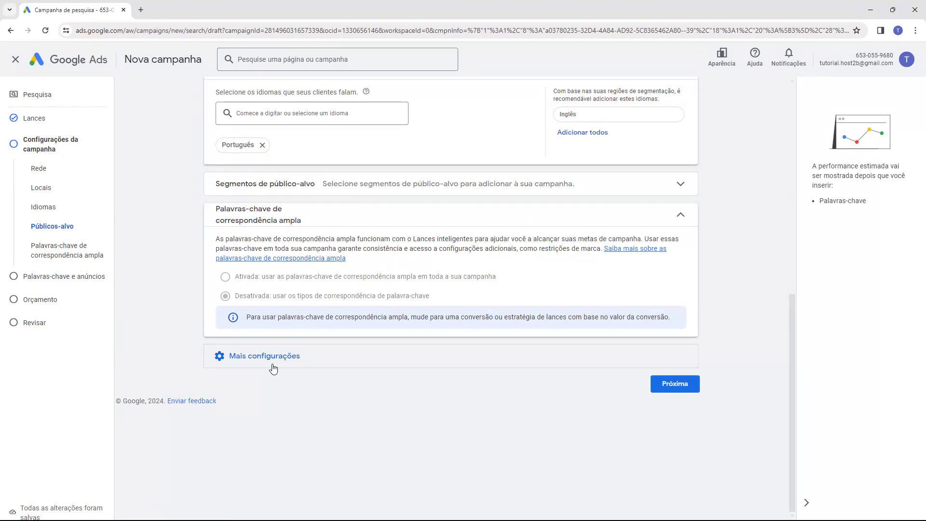
pyautogui.click(680, 389)
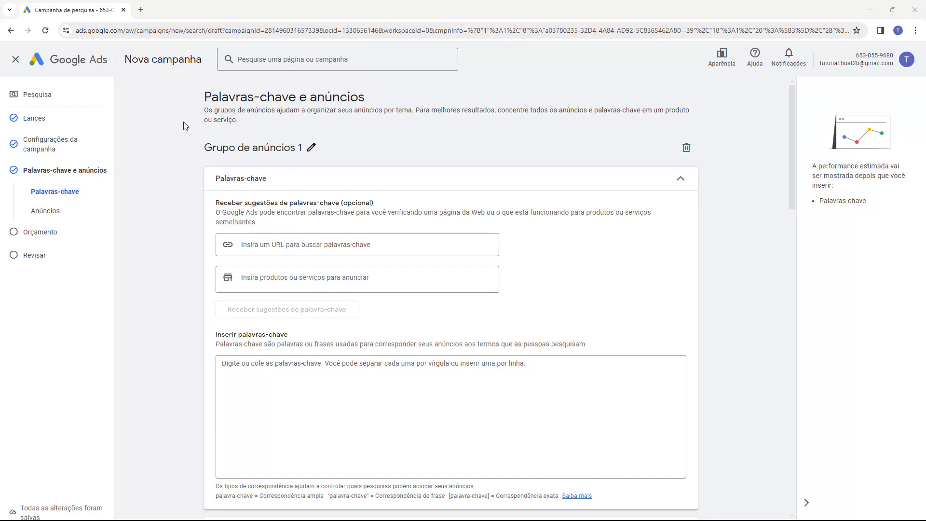
# Step: Look through the keywords and ads page, from the keyword entry area to the ad's URL, headline, description and sitelink sections
pyautogui.scroll(-6, 184, 122)
pyautogui.scroll(-10, 184, 118)
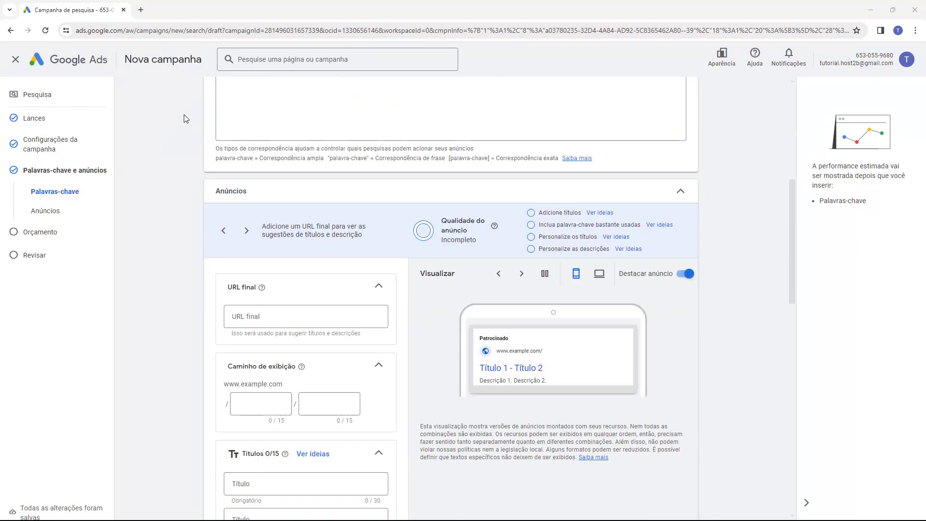
pyautogui.scroll(-6, 183, 114)
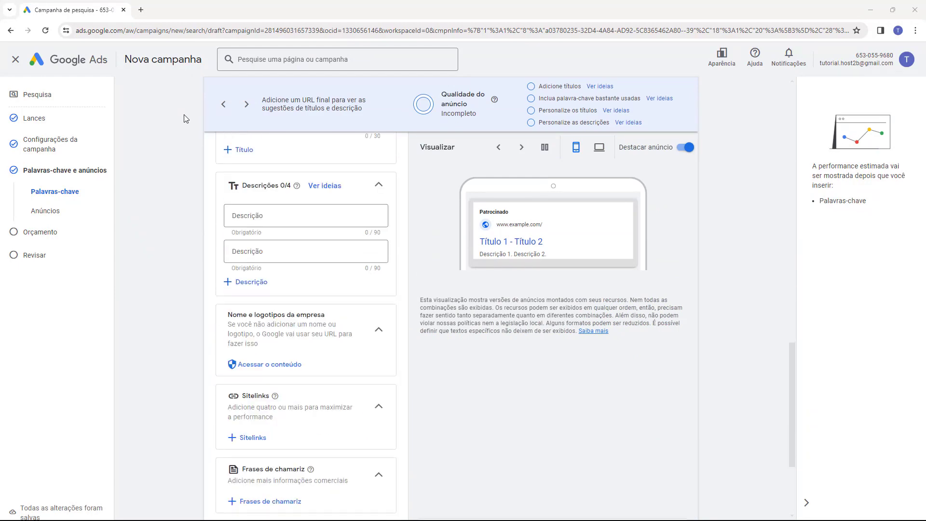
pyautogui.scroll(18, 190, 206)
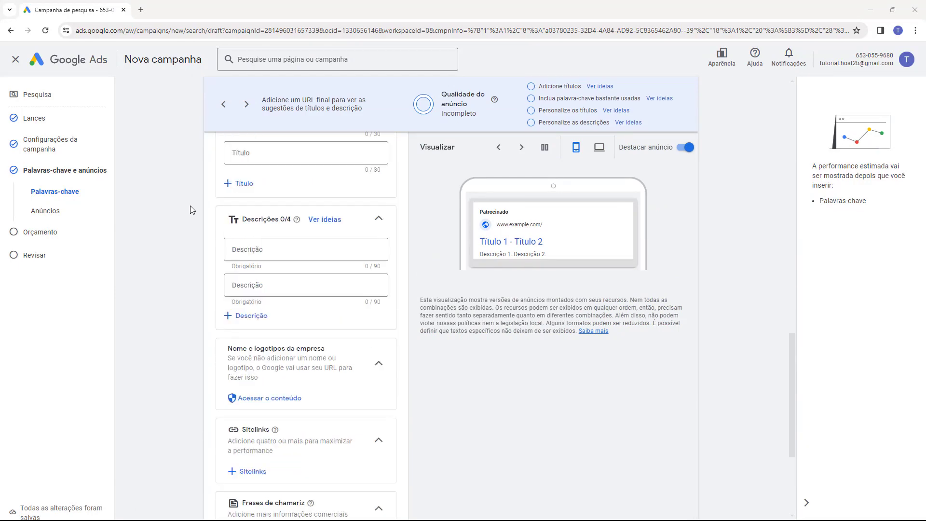
pyautogui.scroll(3, 189, 206)
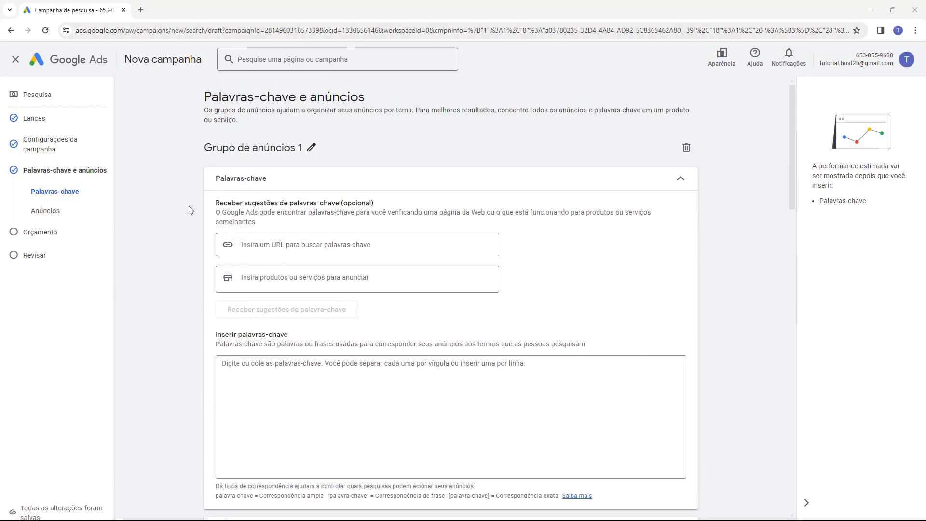
pyautogui.scroll(-3, 190, 170)
pyautogui.scroll(-6, 189, 171)
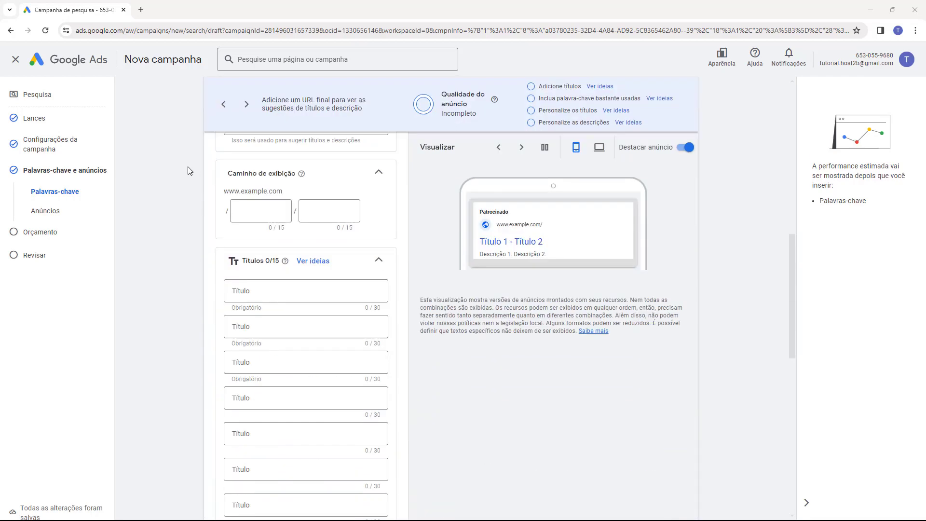
pyautogui.scroll(10, 189, 170)
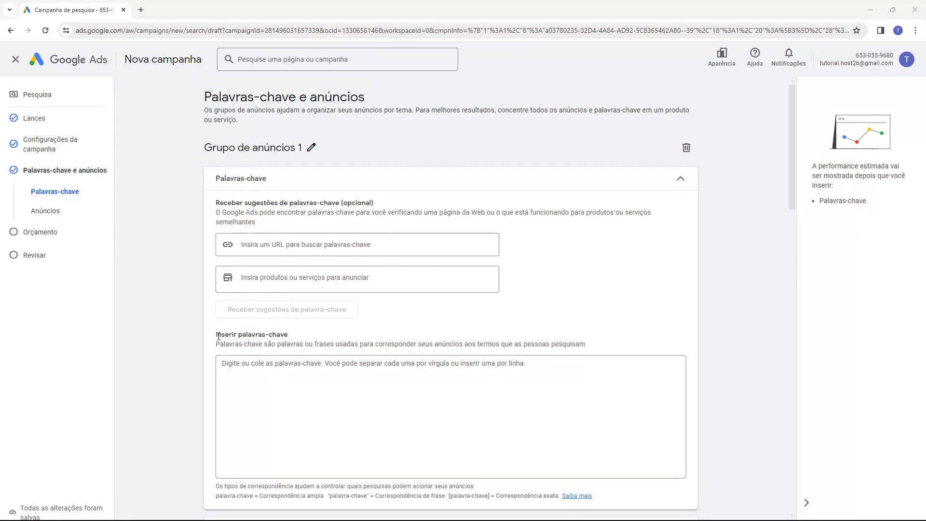
# Step: Examine the keyword match type notes below the keyword box, covering broad, phrase and exact match notation
pyautogui.click(226, 367)
pyautogui.moveTo(217, 487); pyautogui.dragTo(470, 486)
pyautogui.click(448, 486)
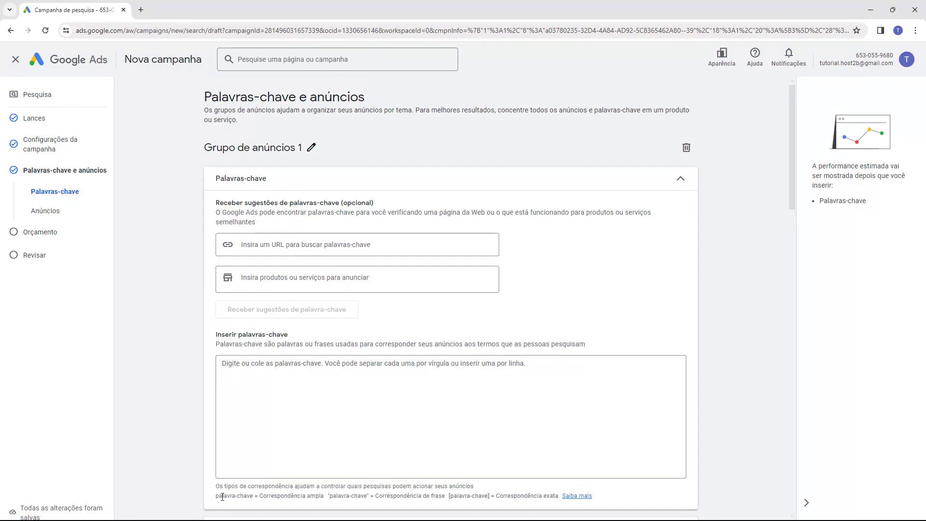
pyautogui.moveTo(216, 497); pyautogui.dragTo(252, 499)
pyautogui.click(257, 495)
pyautogui.moveTo(261, 495); pyautogui.dragTo(318, 497)
pyautogui.click(318, 497)
pyautogui.moveTo(381, 494); pyautogui.dragTo(433, 497)
pyautogui.click(436, 498)
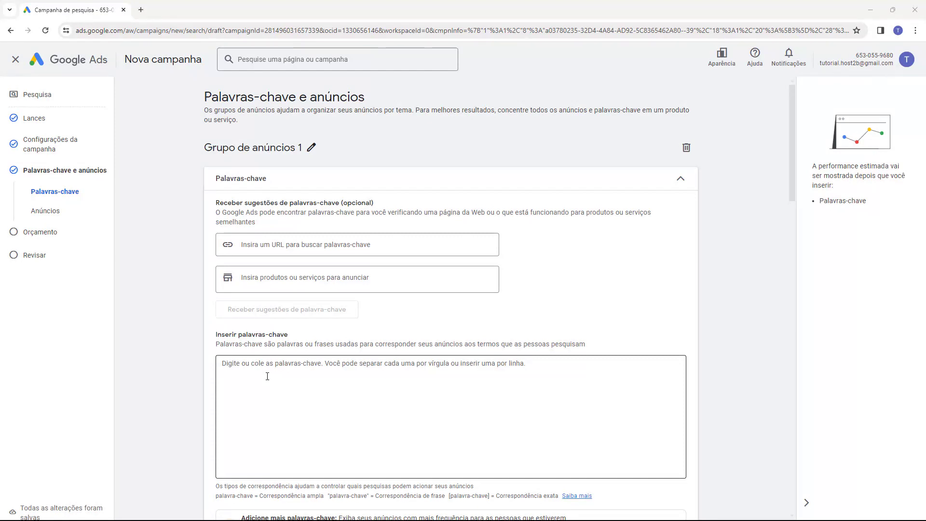
# Step: Add the exact-match keyword [Ténis de corrida] to the ad group's keyword list
pyautogui.click(267, 376)
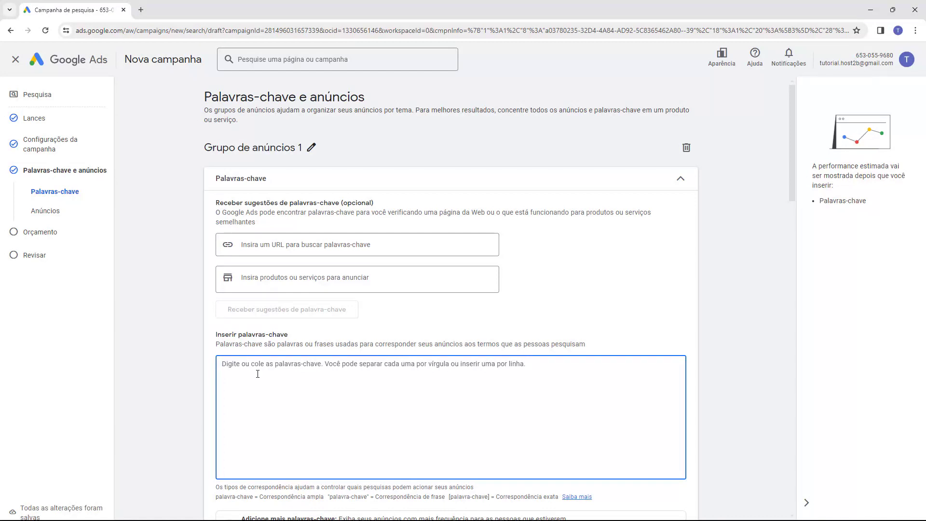
pyautogui.write('T')
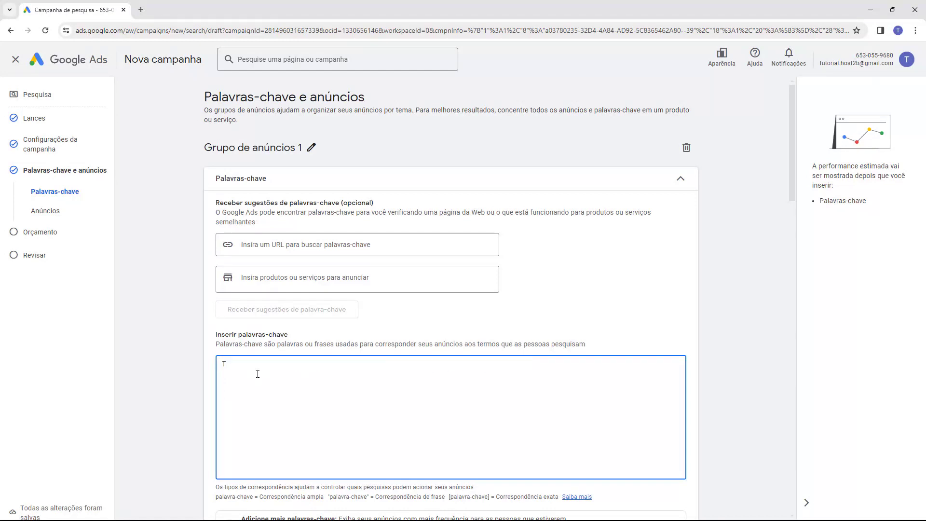
pyautogui.write('énis de corrida')
pyautogui.hotkey('ctrl', 'a')
pyautogui.click(313, 379)
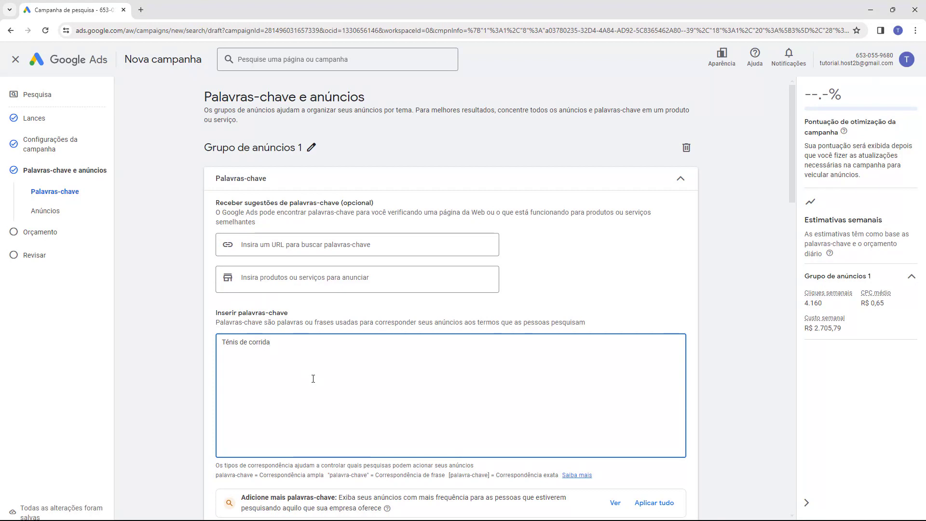
pyautogui.write(')')
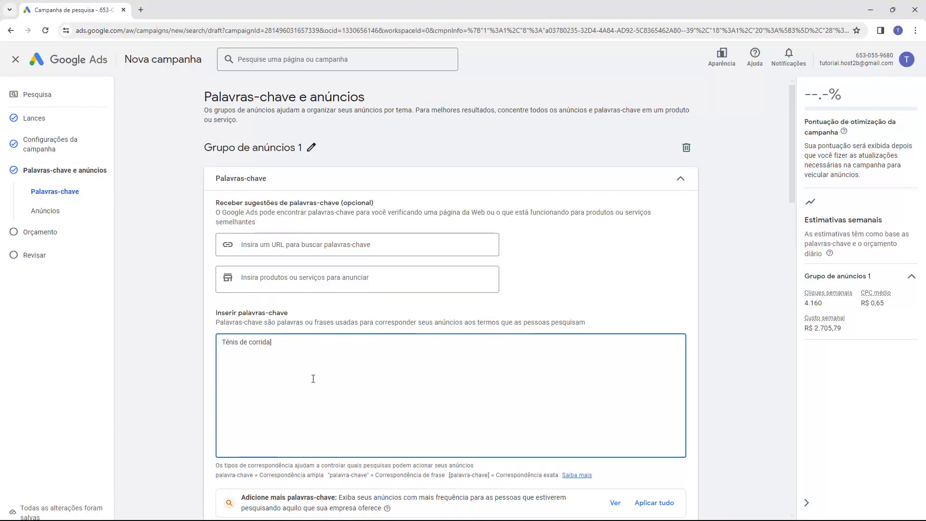
pyautogui.write('[')
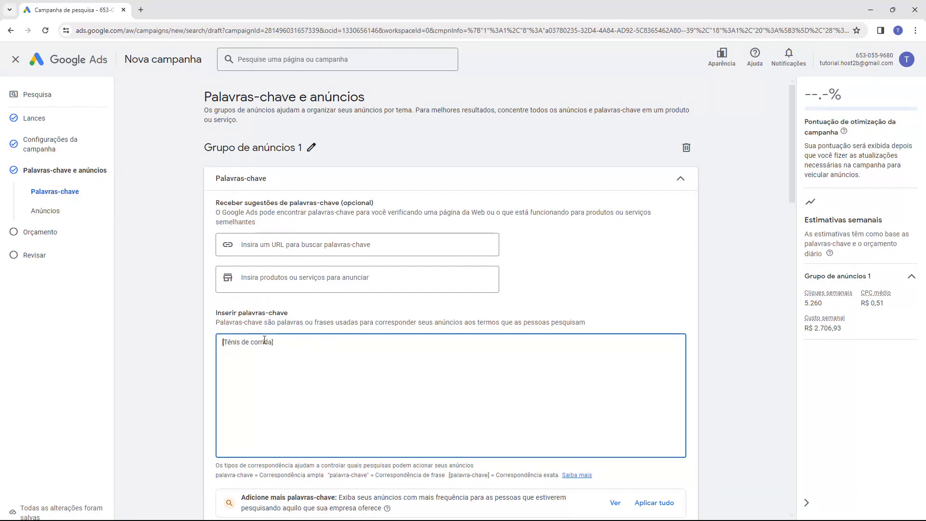
pyautogui.scroll(-10, 264, 340)
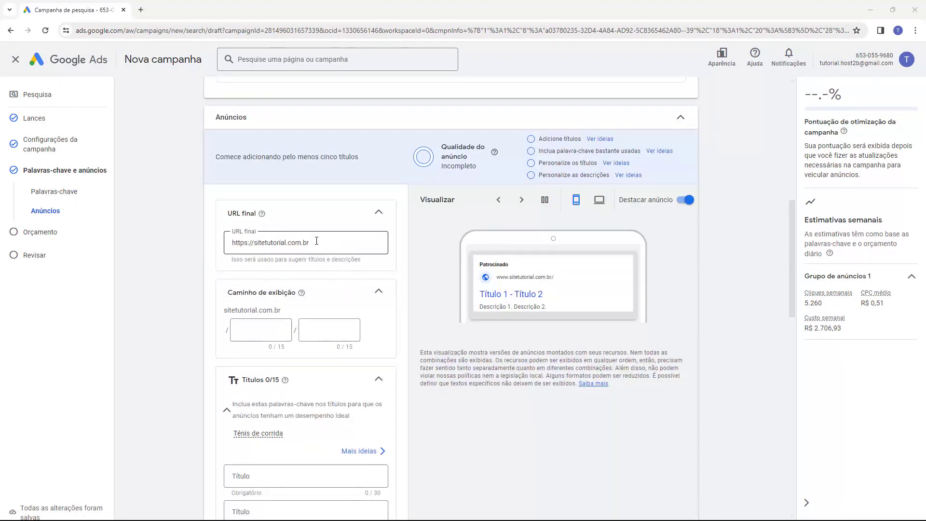
pyautogui.click(337, 241)
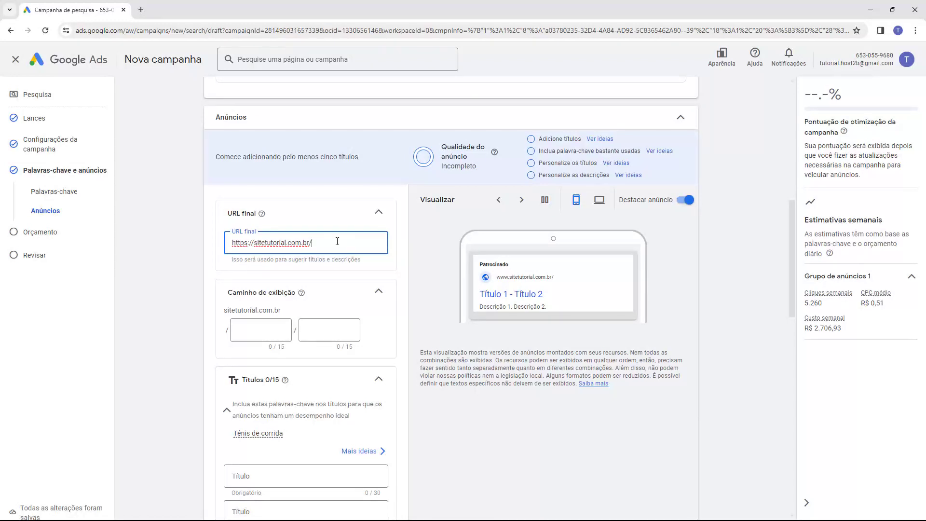
pyautogui.write('tenis-de-corrida')
pyautogui.moveTo(363, 243); pyautogui.dragTo(311, 249)
pyautogui.press('BackSpace')
pyautogui.hotkey('ctrl', 'z')
pyautogui.click(320, 259)
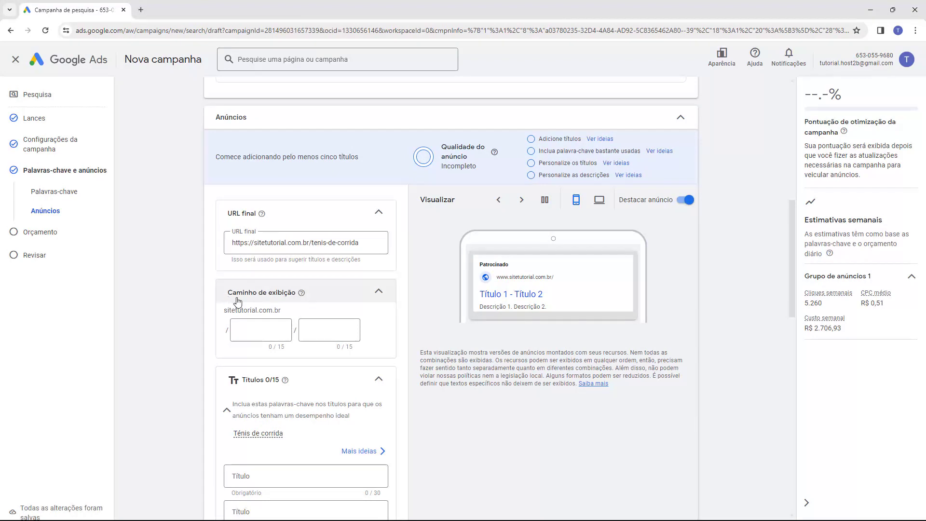
# Step: Leave the display path empty and set the ad's first headline to "Ténis de corrida"
pyautogui.click(252, 327)
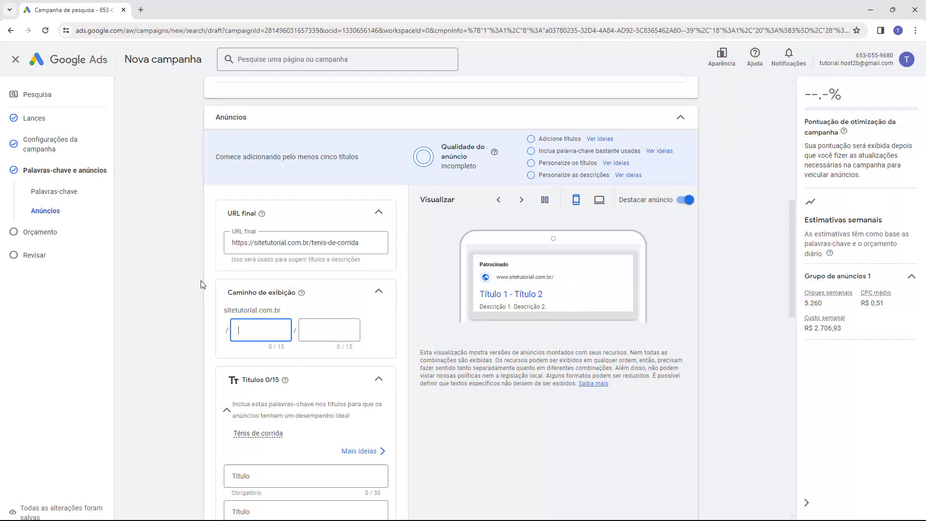
pyautogui.scroll(-1, 198, 282)
pyautogui.scroll(-3, 197, 280)
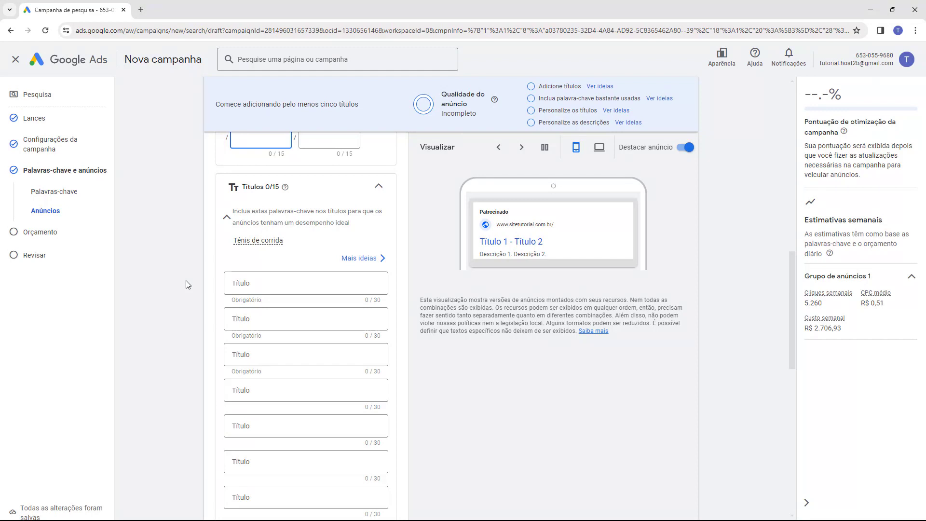
pyautogui.click(234, 285)
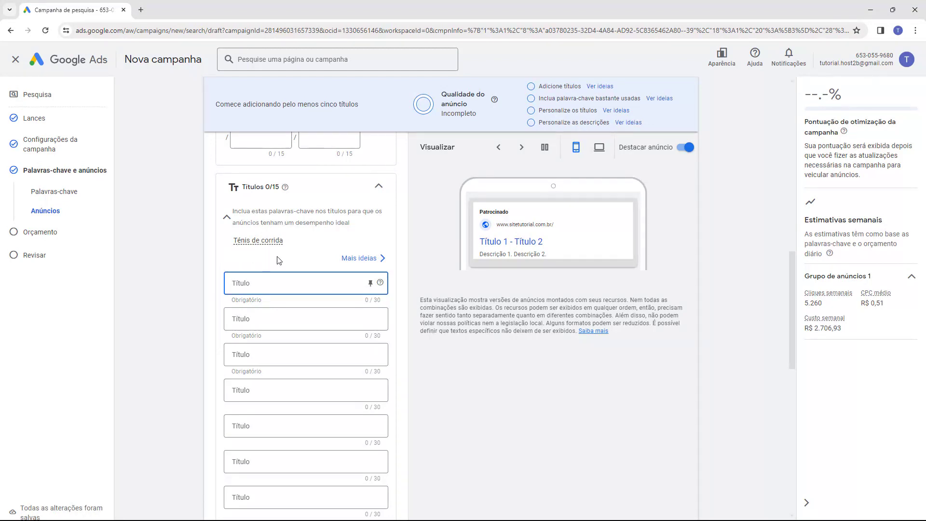
pyautogui.moveTo(273, 244)
pyautogui.click(242, 290)
pyautogui.write('Ténis de corrida')
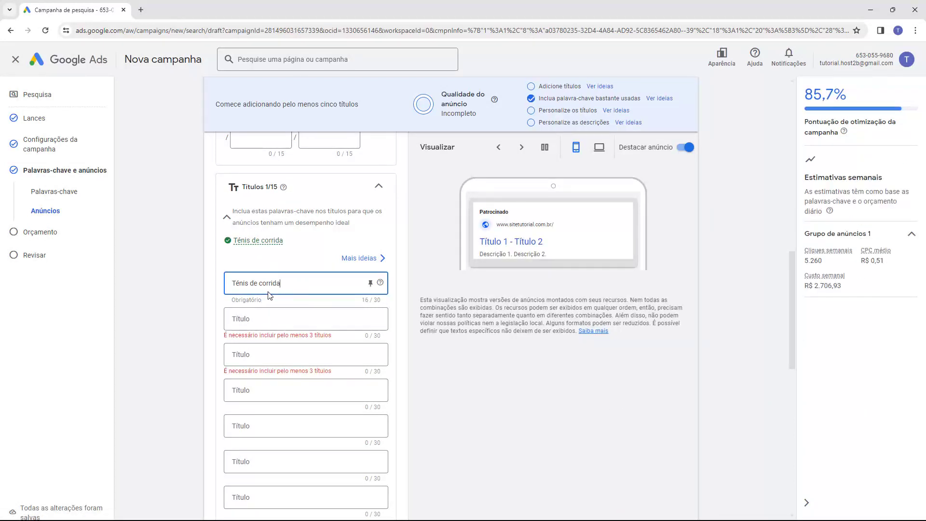
pyautogui.click(423, 280)
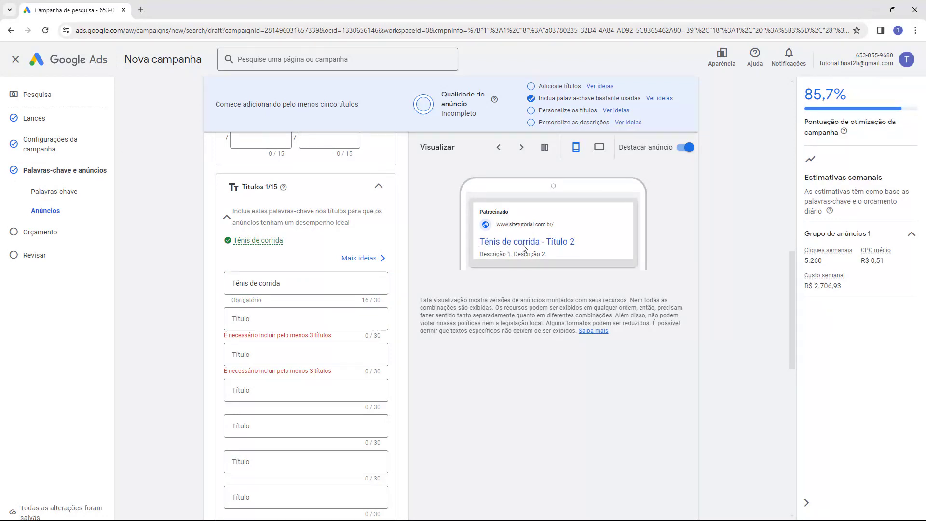
# Step: Set the ad's second headline to "12x de R$57"
pyautogui.click(274, 318)
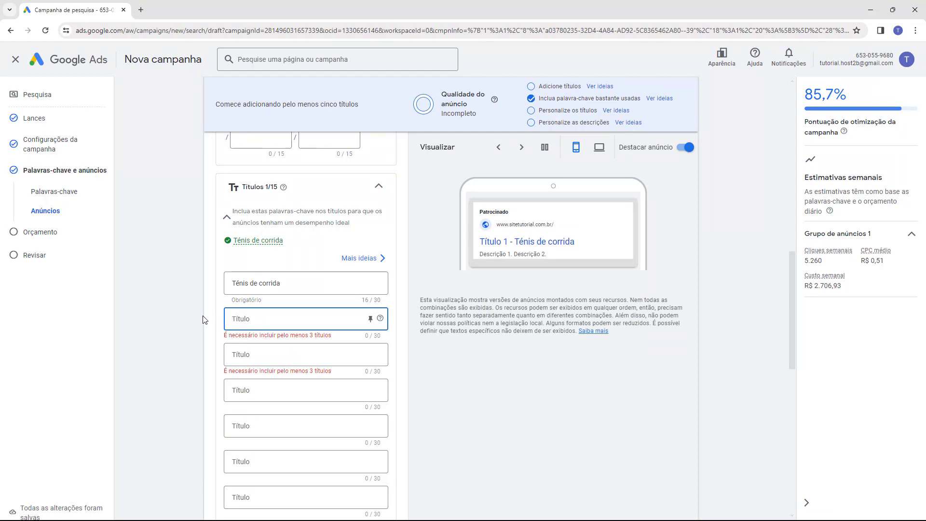
pyautogui.write('12')
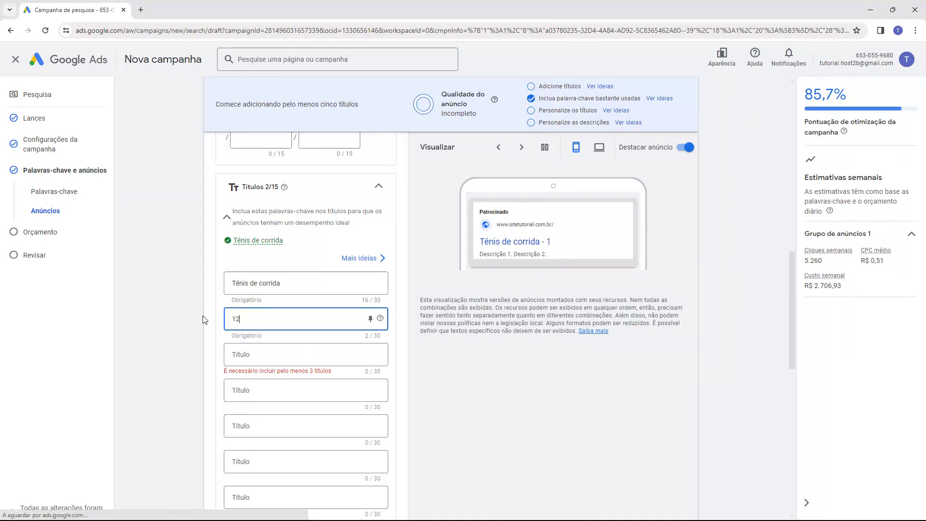
pyautogui.write('x de')
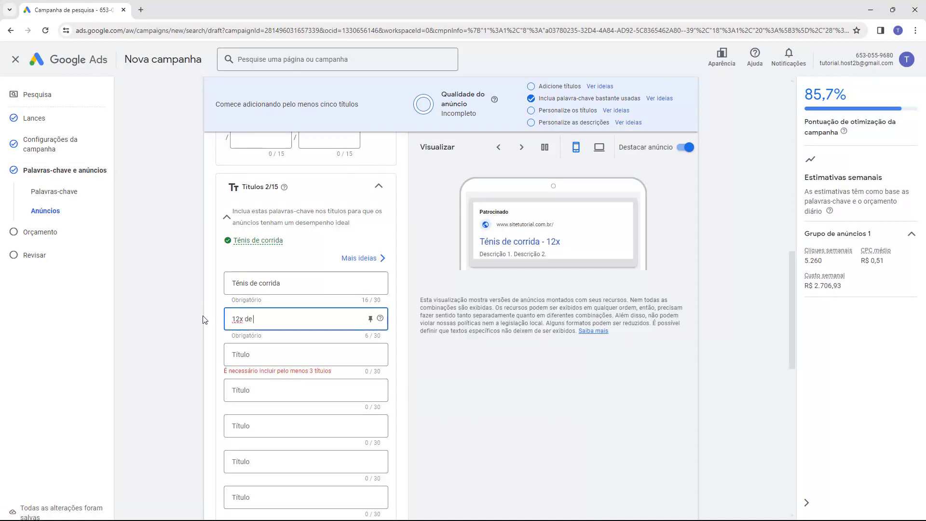
pyautogui.write(' 57R$57')
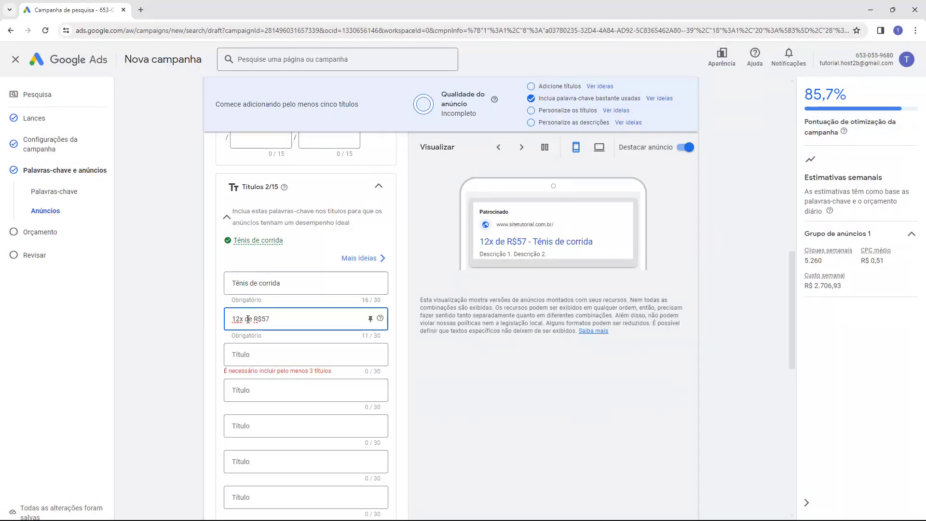
pyautogui.click(215, 328)
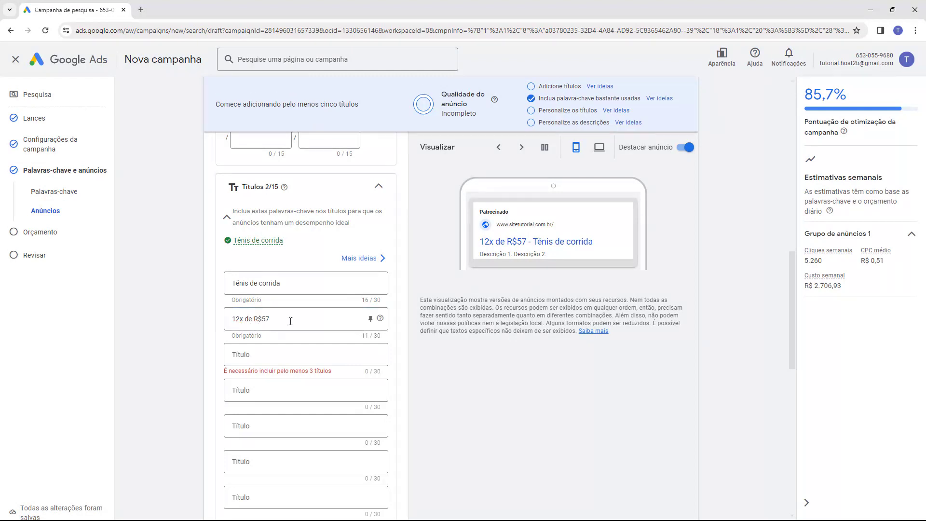
# Step: Set the third headline to "Corre mais, canse menos" and the fourth headline to "Ténis profissional"
pyautogui.click(246, 352)
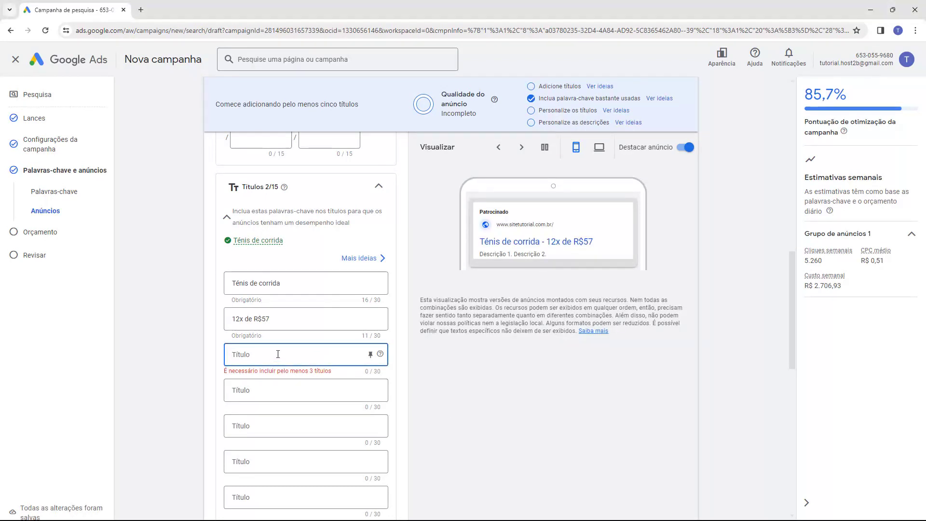
pyautogui.write('Corre mais, canse menos')
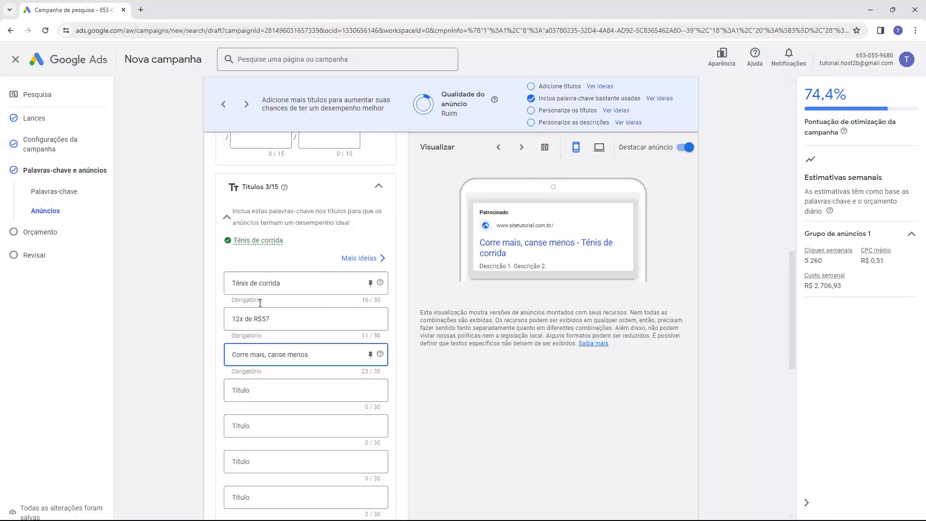
pyautogui.scroll(-1, 236, 337)
pyautogui.click(246, 343)
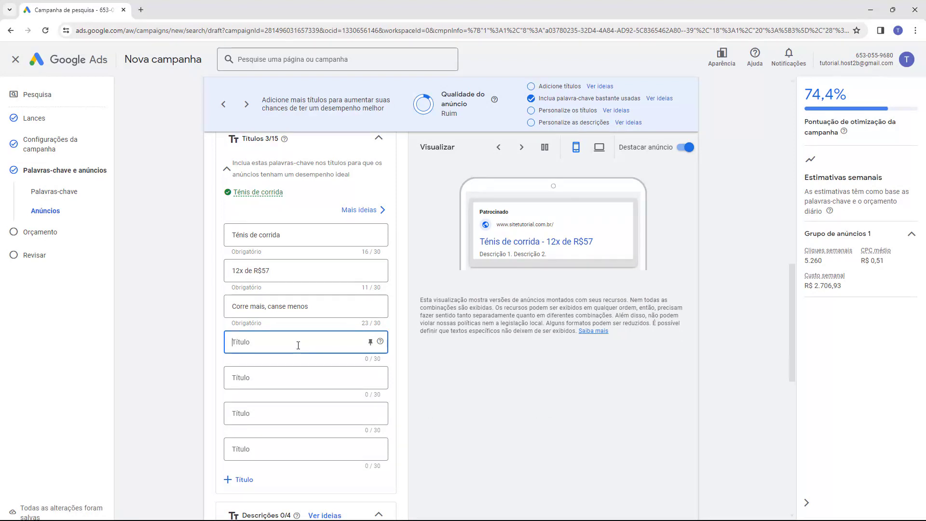
pyautogui.write('Tén')
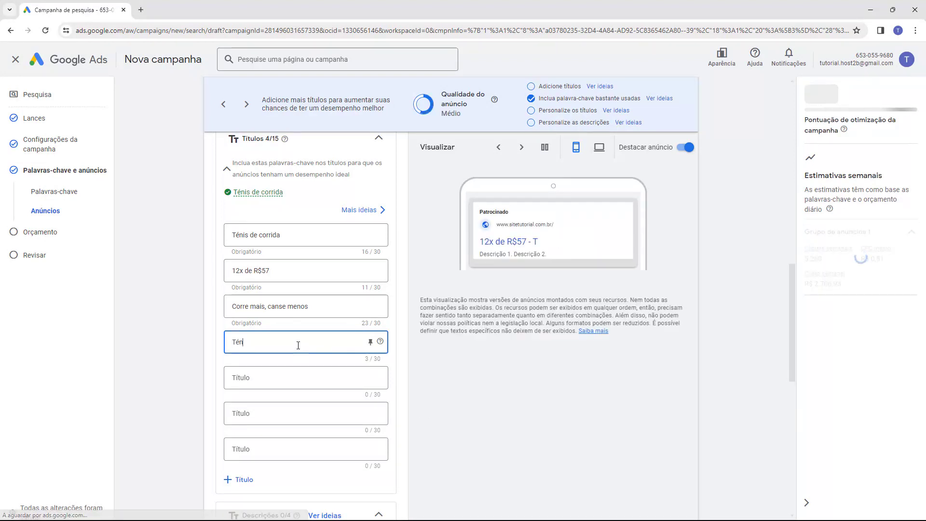
pyautogui.write('is profissional')
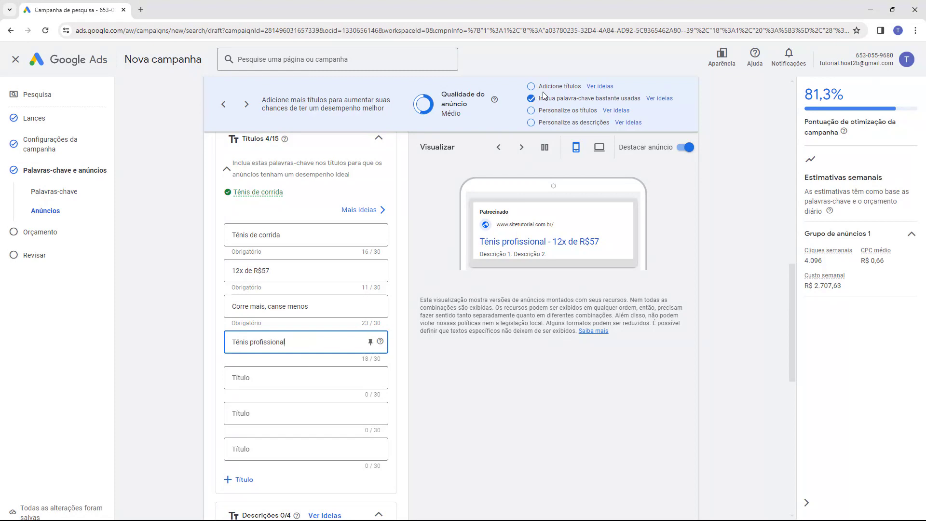
# Step: Check the suggested ideas for additional headlines and return to the ad form without adding any
pyautogui.click(600, 87)
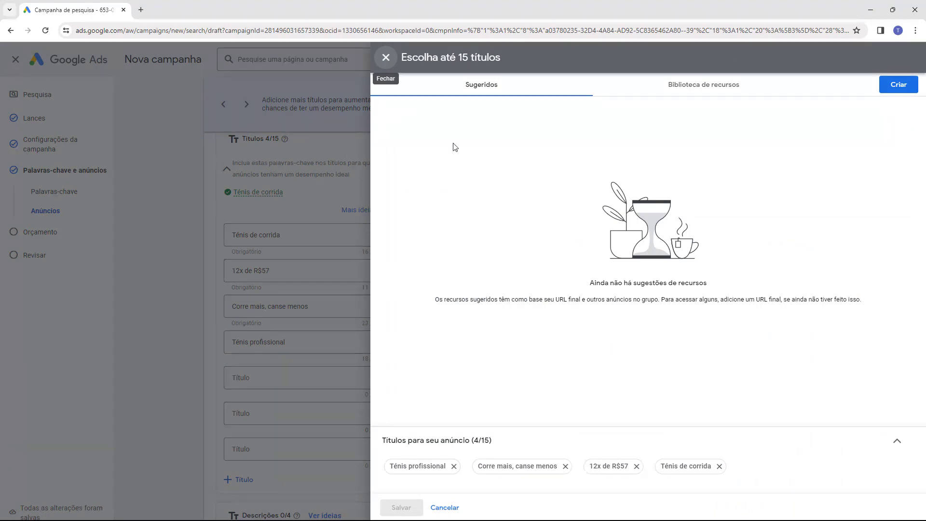
pyautogui.click(386, 57)
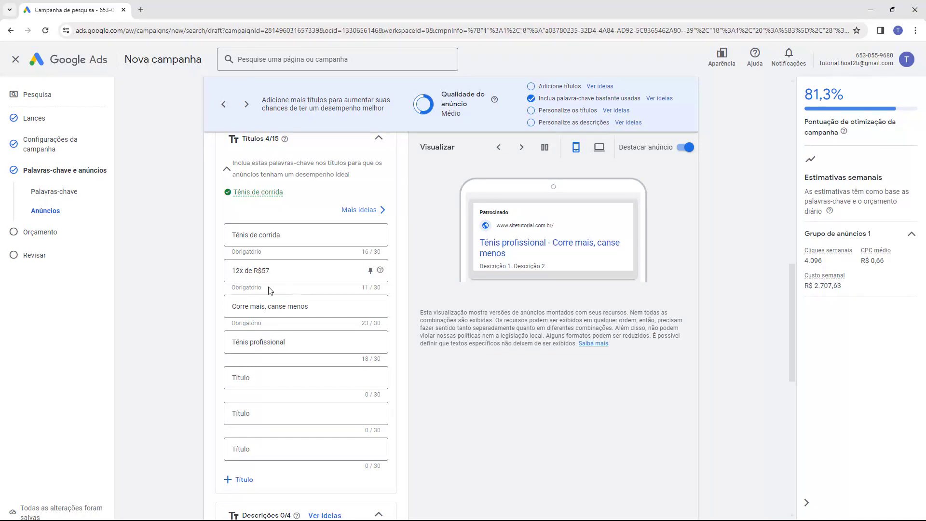
# Step: Pin the "Ténis de corrida" headline so it shows only in position 1
pyautogui.click(228, 242)
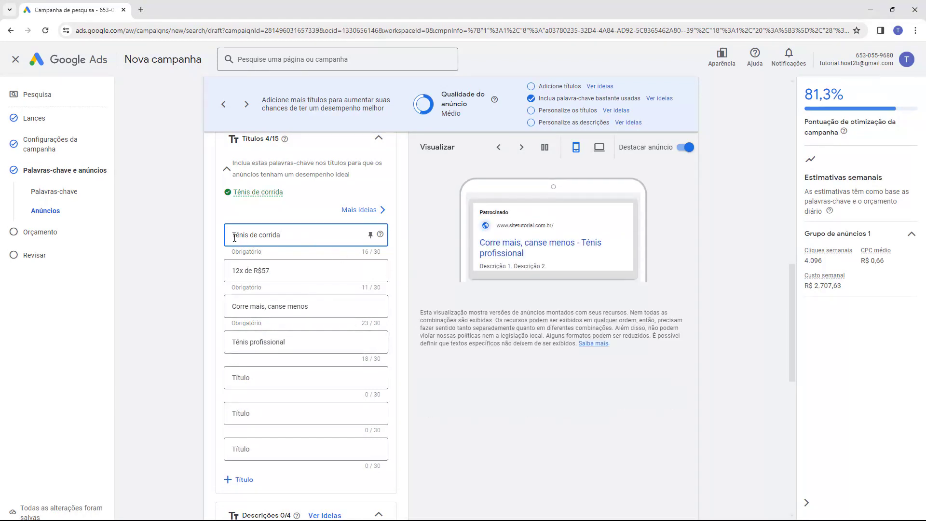
pyautogui.moveTo(234, 237); pyautogui.dragTo(280, 236)
pyautogui.click(319, 236)
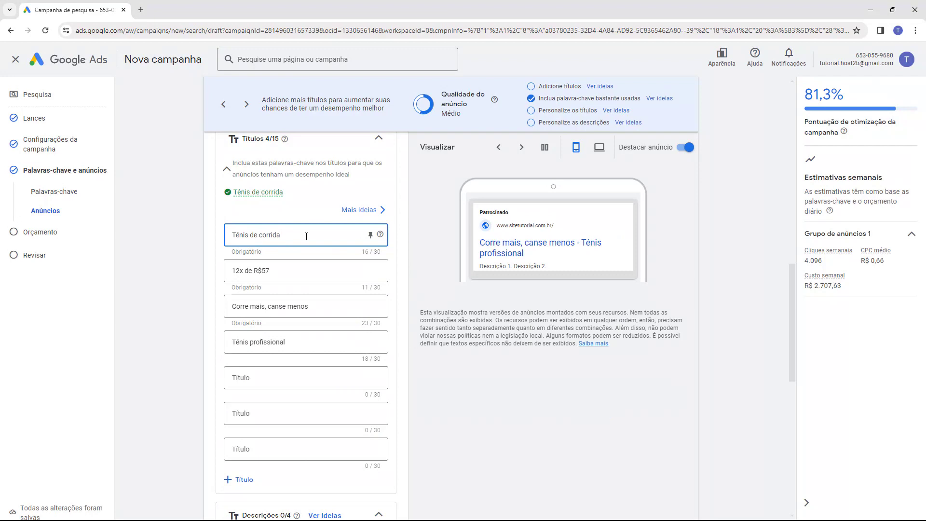
pyautogui.click(370, 236)
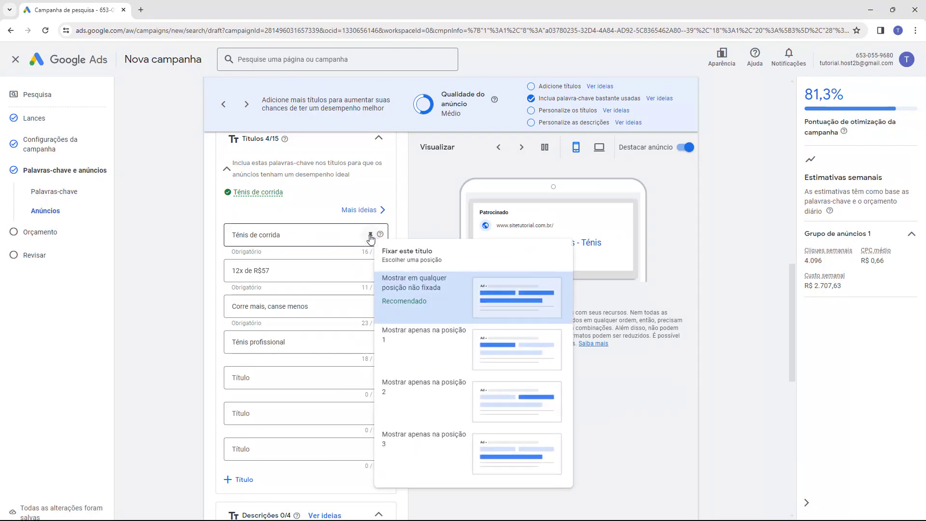
pyautogui.click(431, 341)
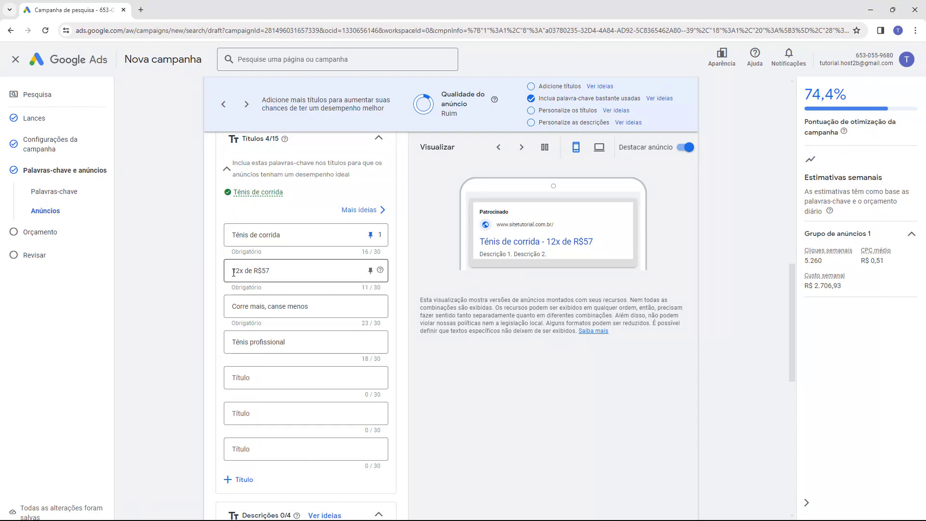
# Step: Correct the third headline so it reads "Corra mais, canse menos"
pyautogui.click(234, 306)
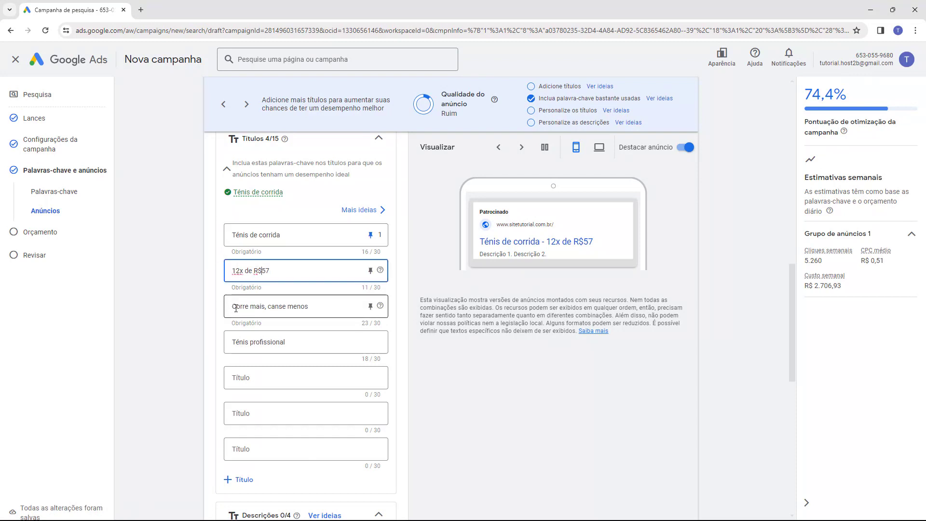
pyautogui.moveTo(235, 306); pyautogui.dragTo(273, 307)
pyautogui.click(257, 307)
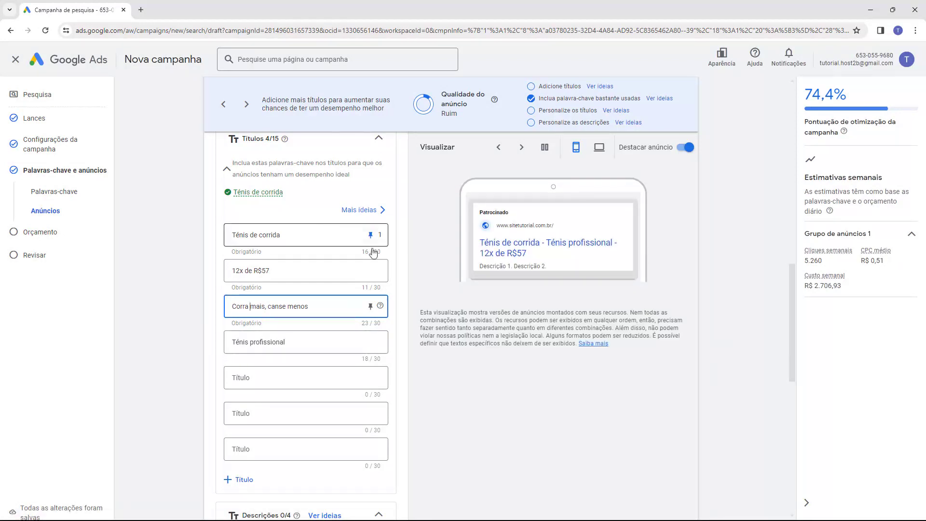
pyautogui.click(202, 297)
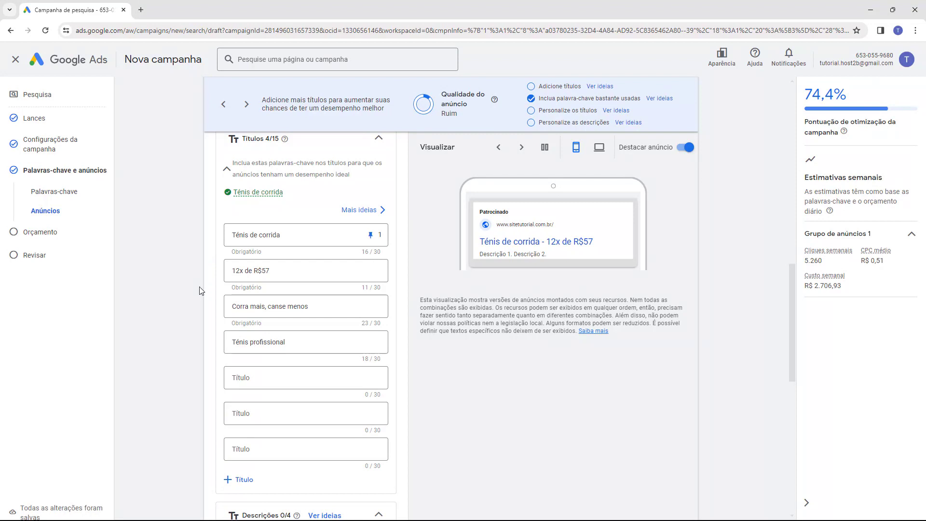
# Step: Set the ad's first description to "Domine as pistas com tênis de corrida de última geração, oferecendo suporte e conforto"
pyautogui.scroll(-3, 208, 259)
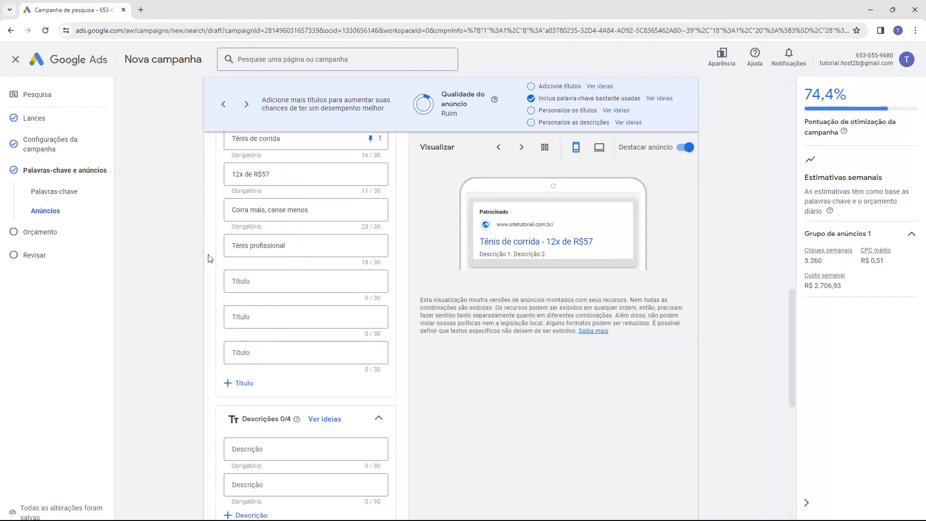
pyautogui.scroll(-3, 209, 258)
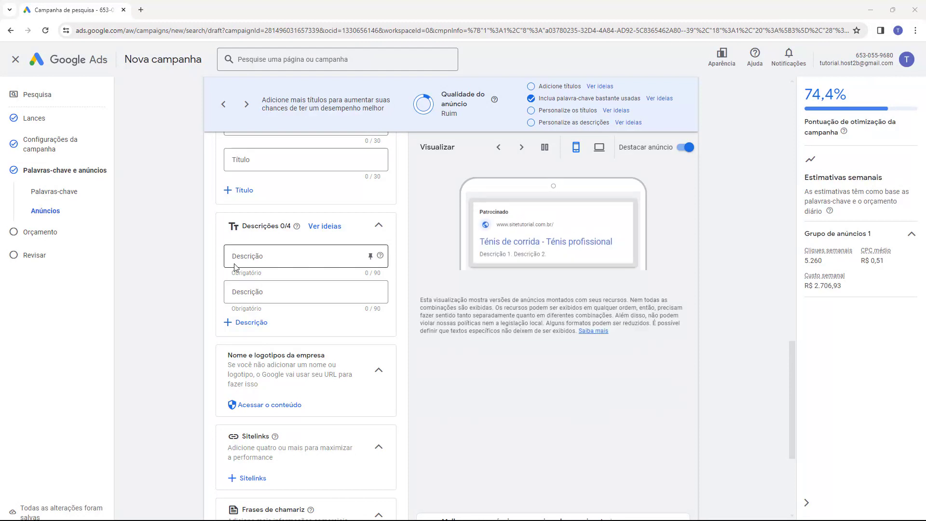
pyautogui.click(249, 256)
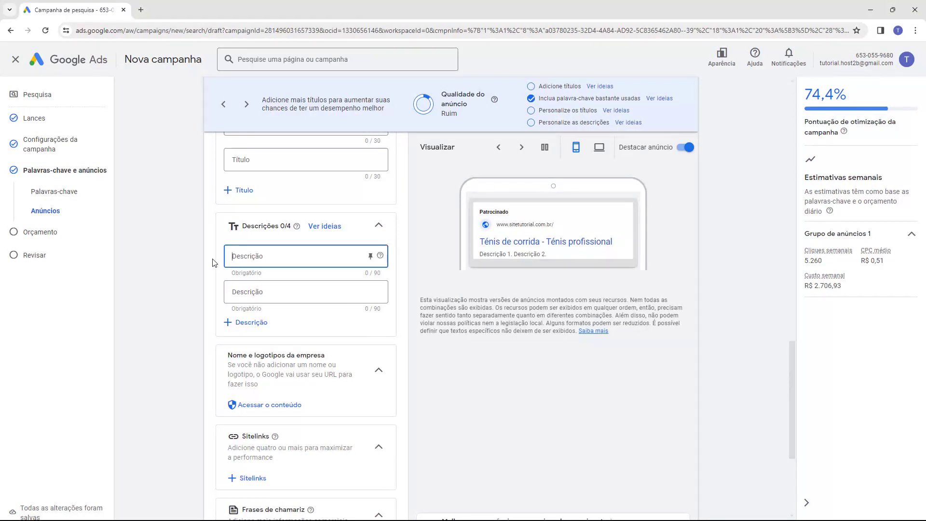
pyautogui.hotkey('ctrl', 'v')
pyautogui.hotkey('ctrl', 'a')
pyautogui.write('Domine as pistas com tênis de corrida de última geração, oferecendo suporte e conforto')
pyautogui.scroll(1, 246, 260)
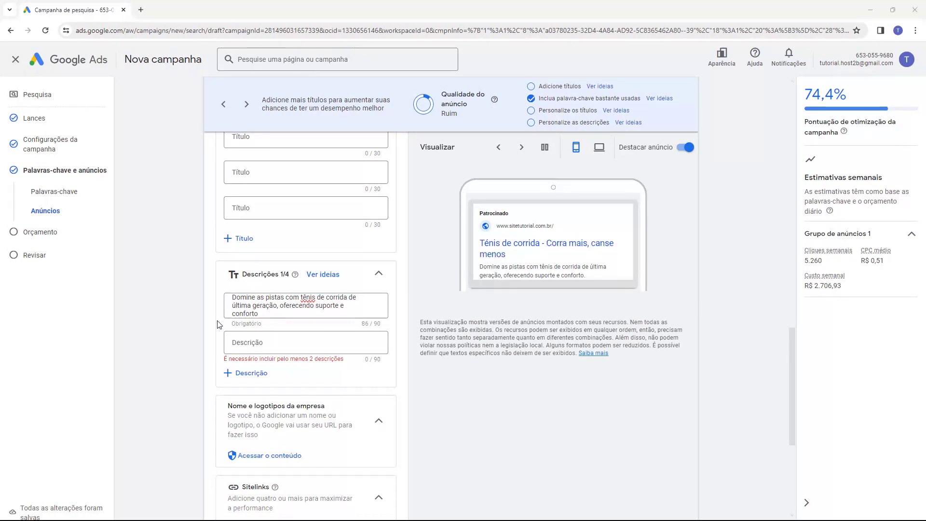
# Step: Set the second description to "Tênis revolucionário: leve, suporte ágil, otimiza sua corrida, eleva a performance." and add an empty third description
pyautogui.click(255, 343)
pyautogui.hotkey('ctrl', 'v')
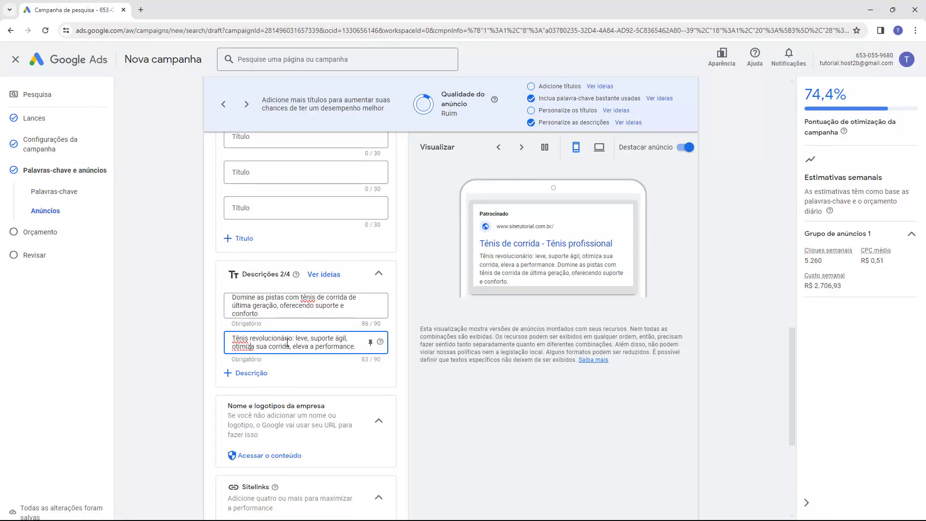
pyautogui.click(260, 375)
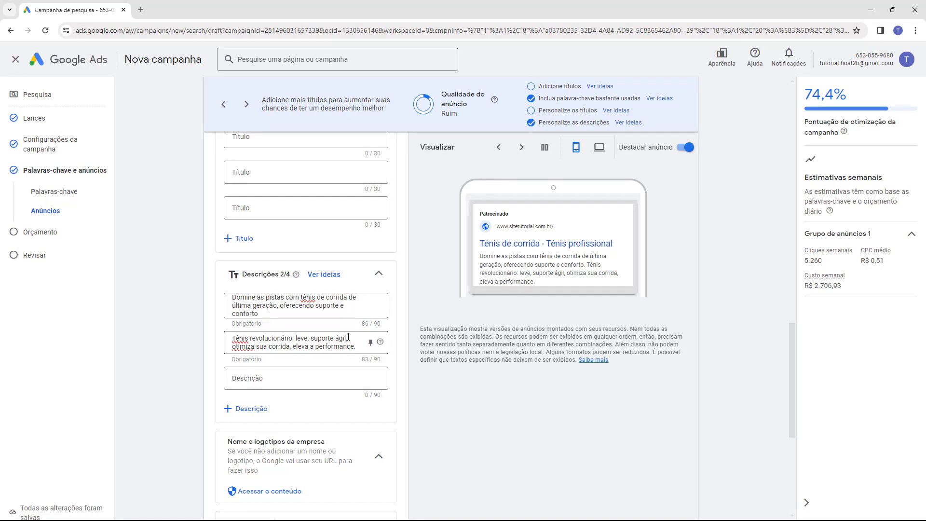
# Step: Review the ad's business name, sitelink and callout sections, the improvement suggestions and the entered headlines
pyautogui.scroll(-3, 301, 243)
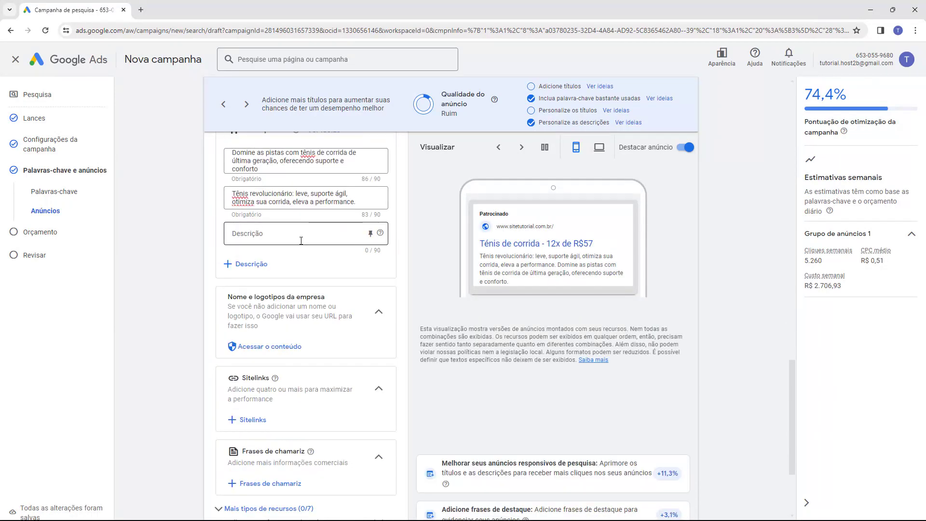
pyautogui.scroll(-1, 301, 240)
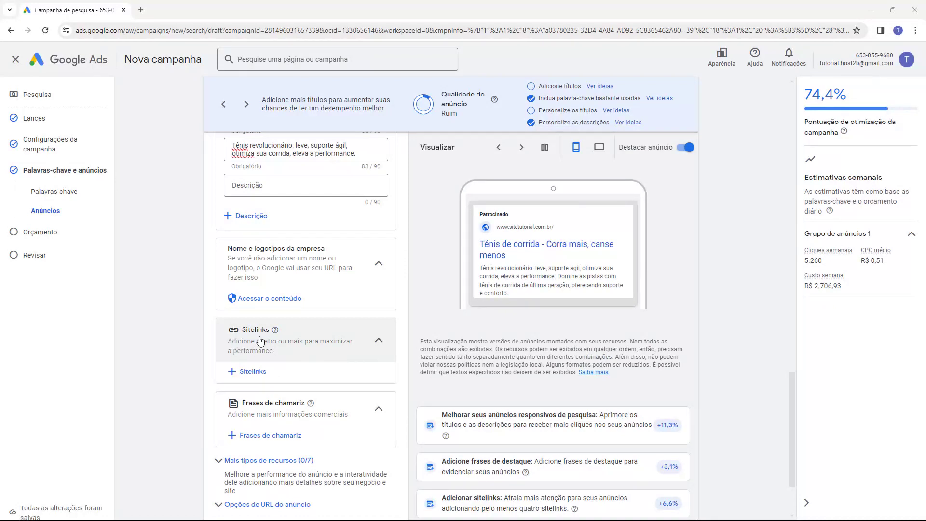
pyautogui.scroll(-1, 272, 268)
pyautogui.scroll(-1, 273, 268)
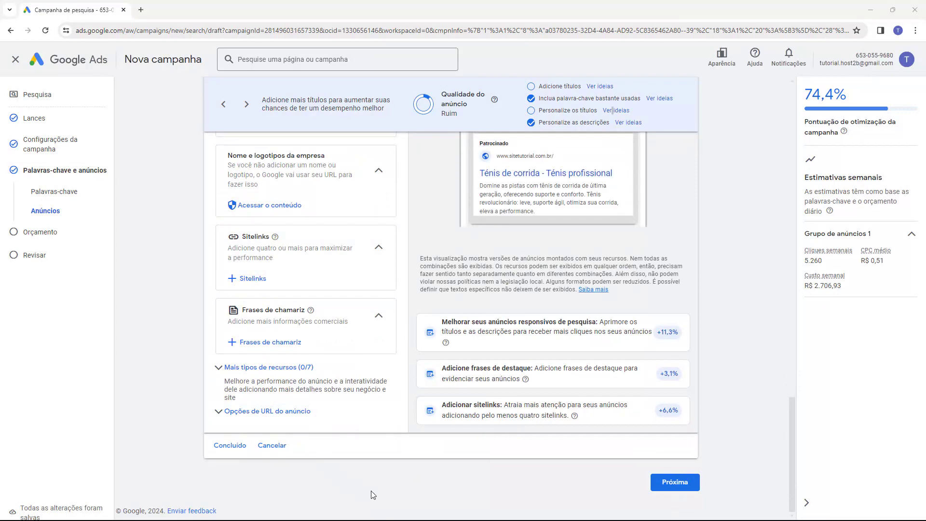
pyautogui.scroll(8, 160, 381)
pyautogui.scroll(3, 182, 383)
pyautogui.scroll(-4, 181, 384)
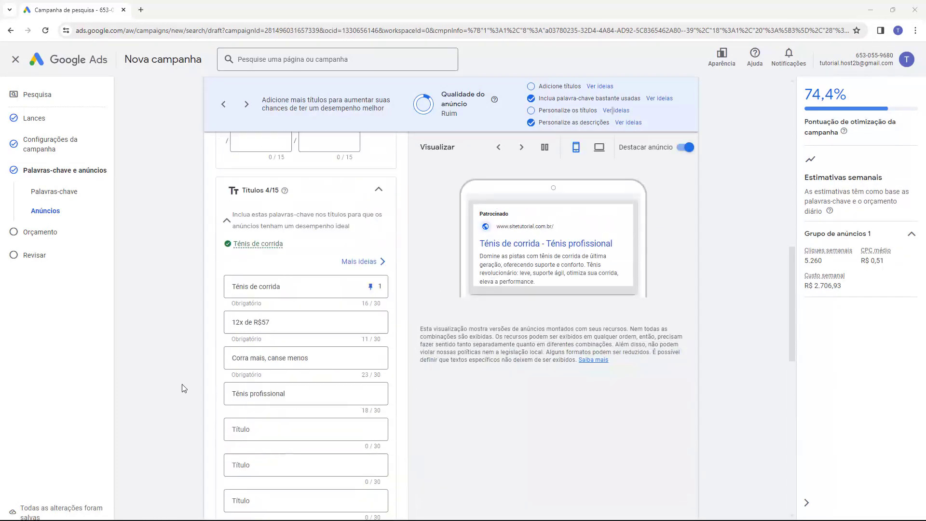
pyautogui.scroll(-7, 181, 384)
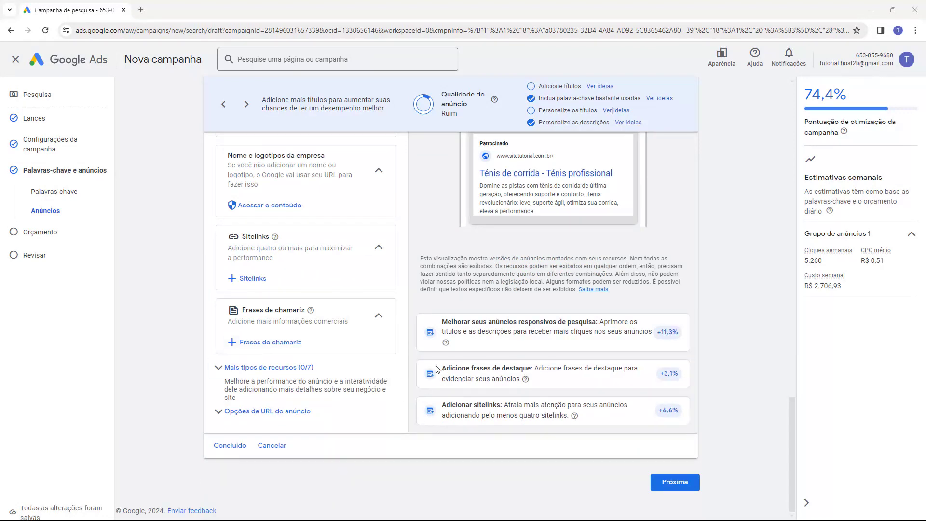
# Step: Review the ad quality rating, the entered headlines and descriptions, and the optional sitelink and callout sections of the ad
pyautogui.moveTo(440, 114); pyautogui.dragTo(457, 114)
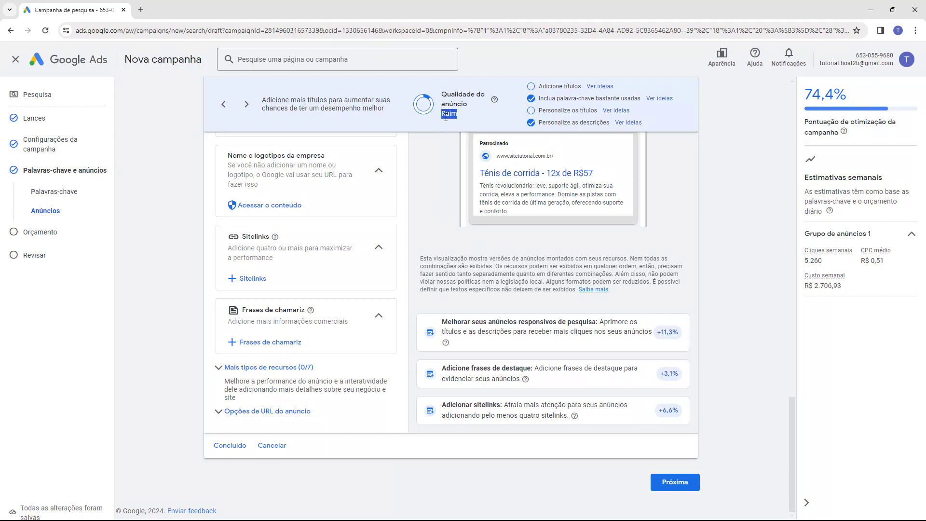
pyautogui.scroll(2, 338, 289)
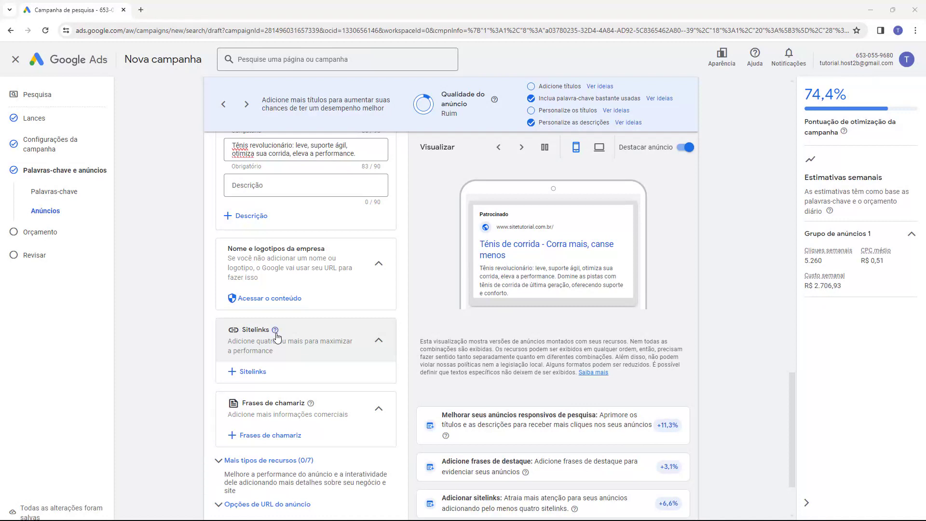
pyautogui.scroll(-1, 265, 269)
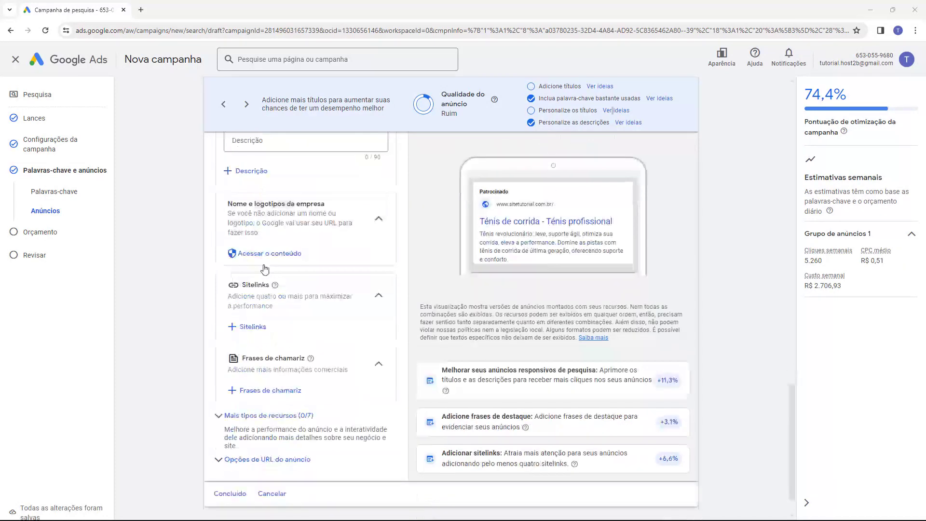
pyautogui.scroll(-1, 265, 268)
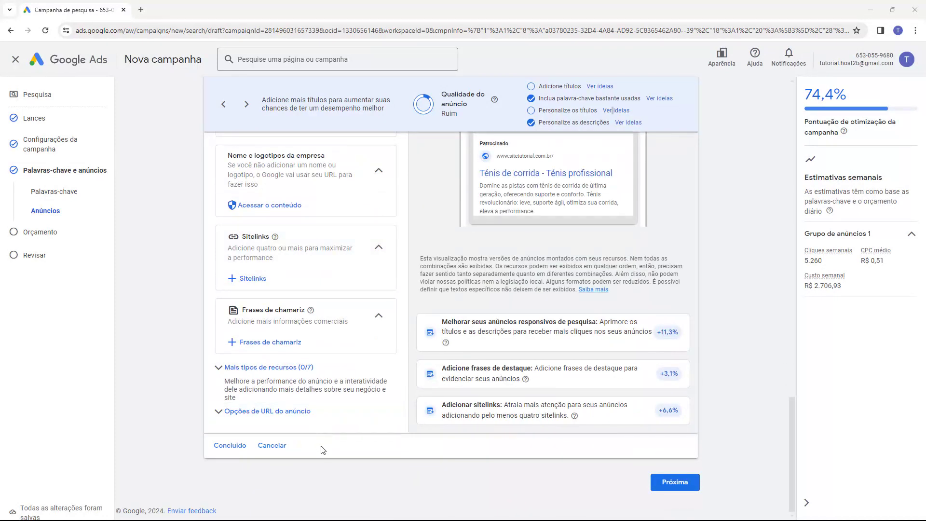
pyautogui.scroll(7, 161, 381)
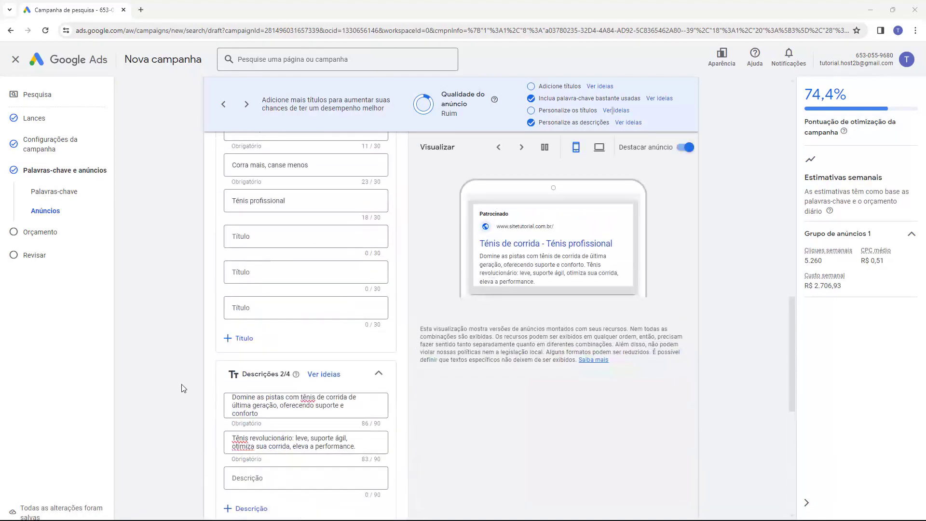
pyautogui.scroll(5, 182, 384)
pyautogui.scroll(-6, 181, 384)
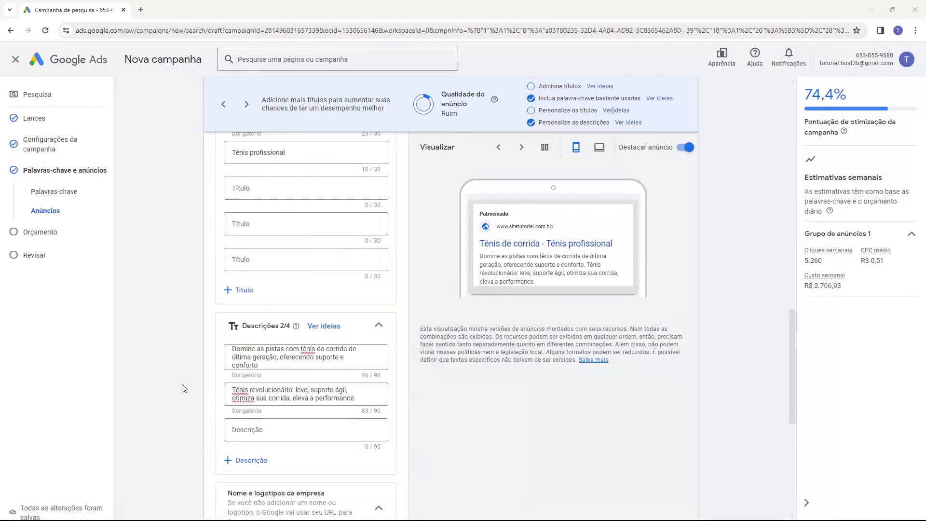
pyautogui.scroll(-7, 182, 383)
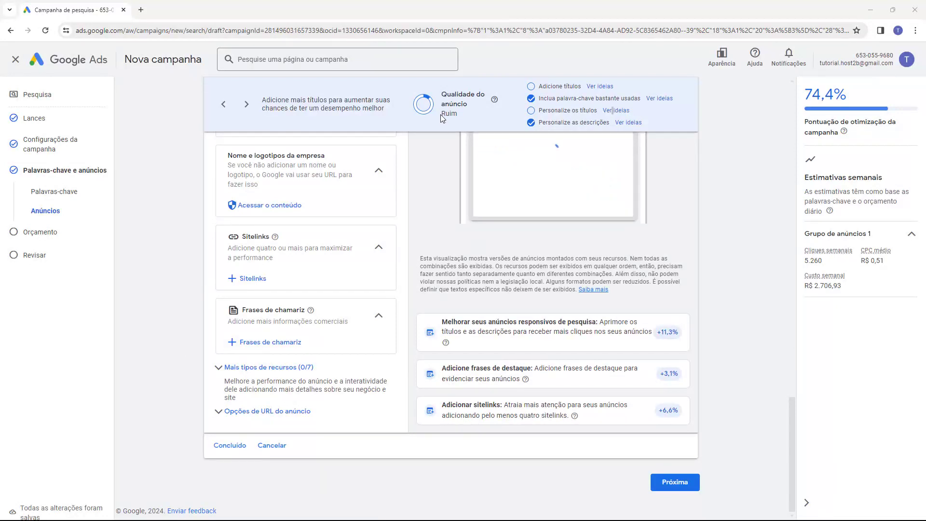
pyautogui.moveTo(441, 114); pyautogui.dragTo(457, 114)
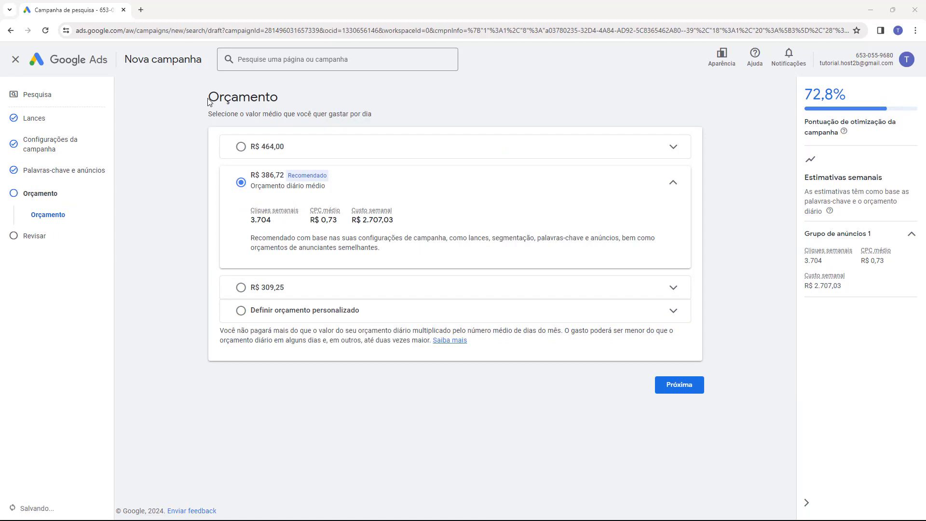
# Step: Define a custom average daily budget of R$ 30,00 for the campaign
pyautogui.moveTo(207, 98); pyautogui.dragTo(355, 113)
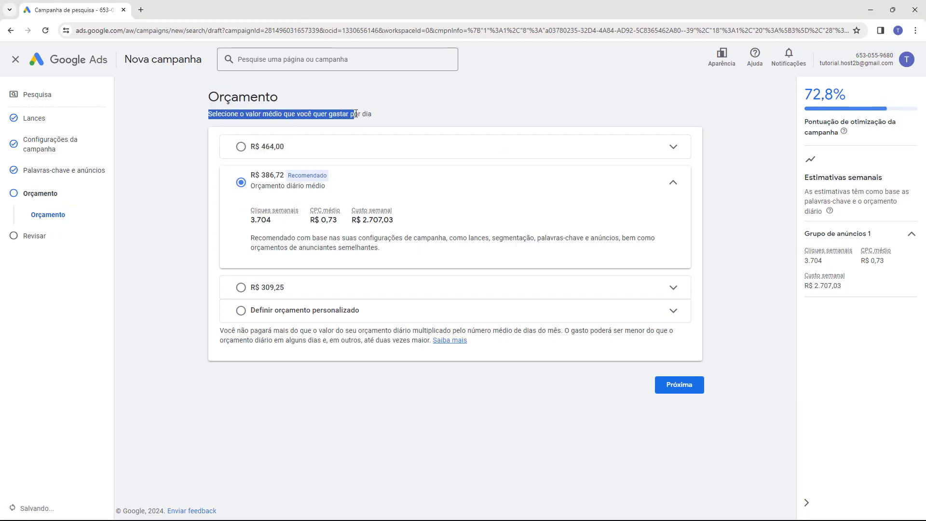
pyautogui.click(379, 117)
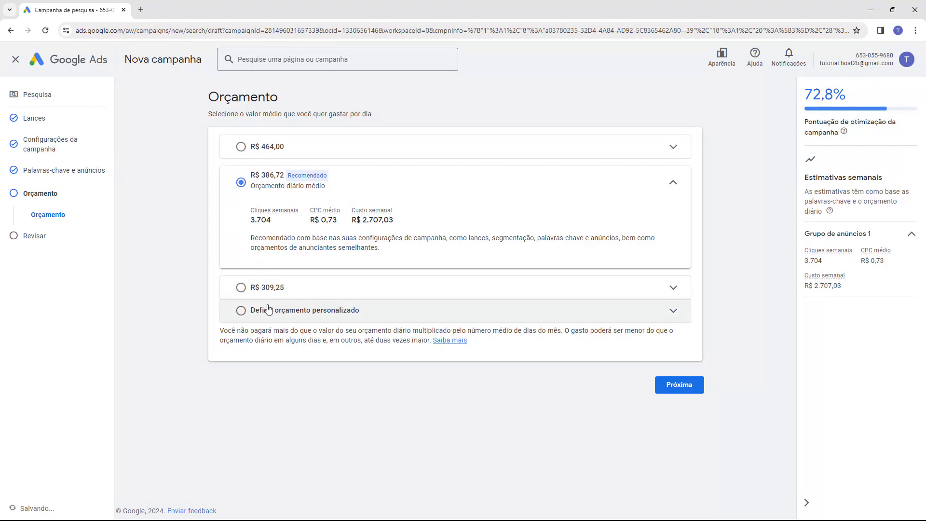
pyautogui.click(241, 310)
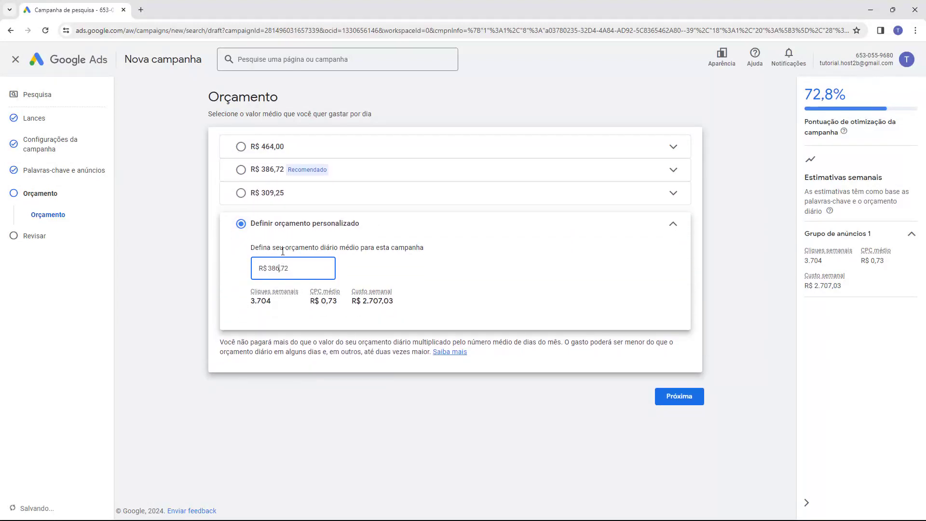
pyautogui.moveTo(288, 269); pyautogui.dragTo(247, 267)
pyautogui.write('30')
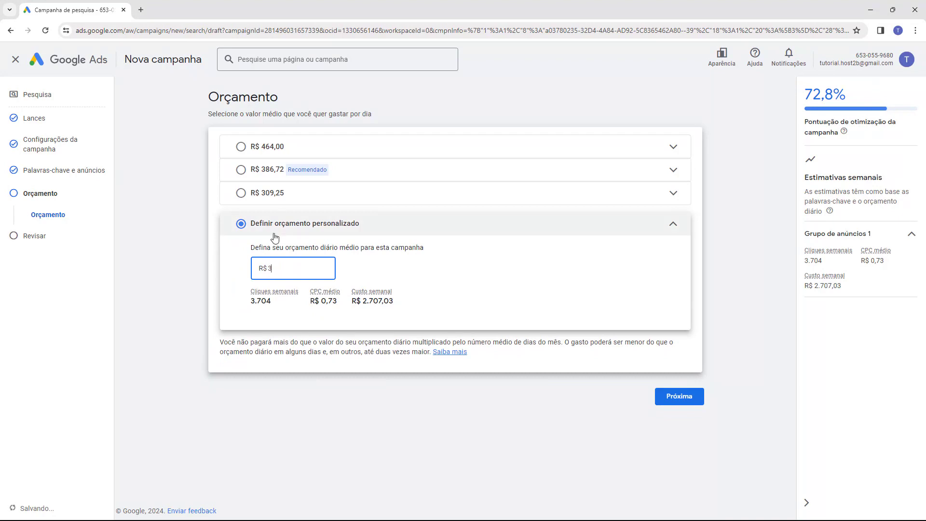
pyautogui.click(272, 242)
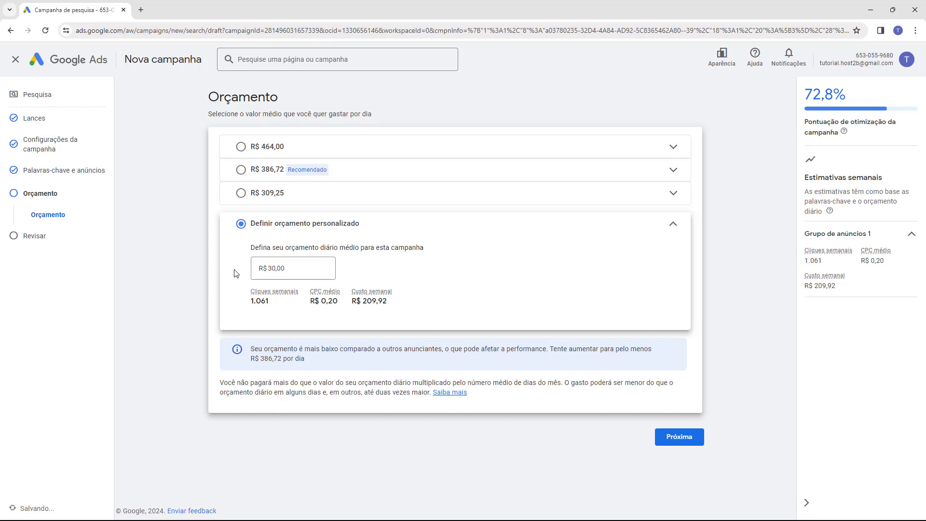
# Step: Check the custom daily budget value and continue to the campaign review page
pyautogui.click(267, 268)
pyautogui.click(392, 275)
pyautogui.click(289, 269)
pyautogui.doubleClick(289, 269)
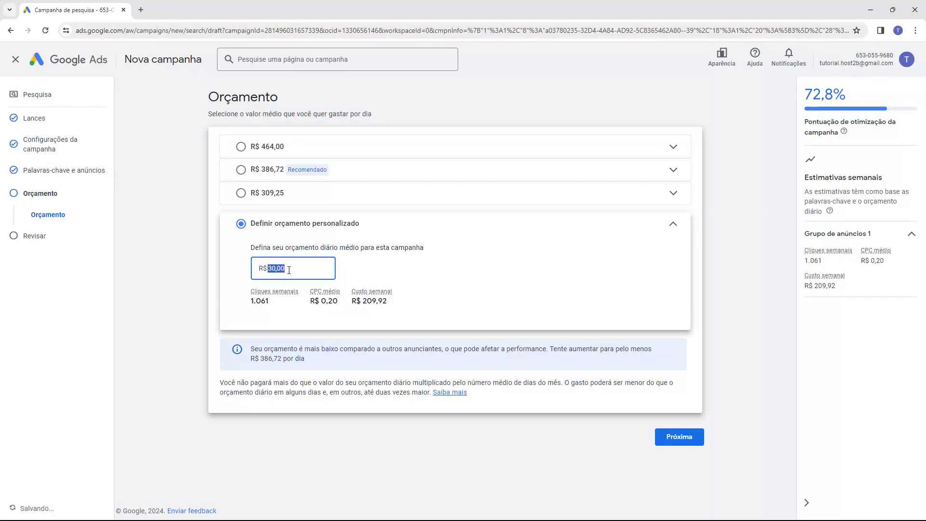
pyautogui.click(288, 270)
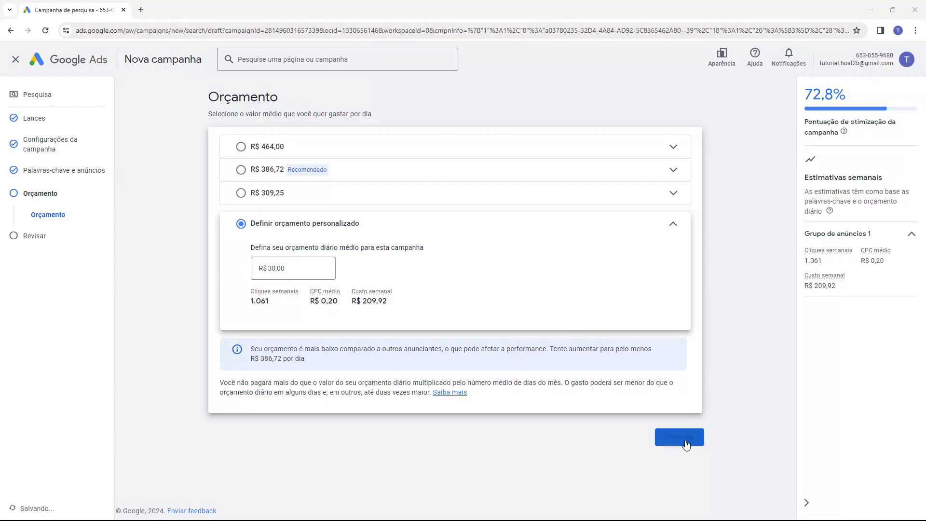
pyautogui.click(667, 442)
pyautogui.click(666, 442)
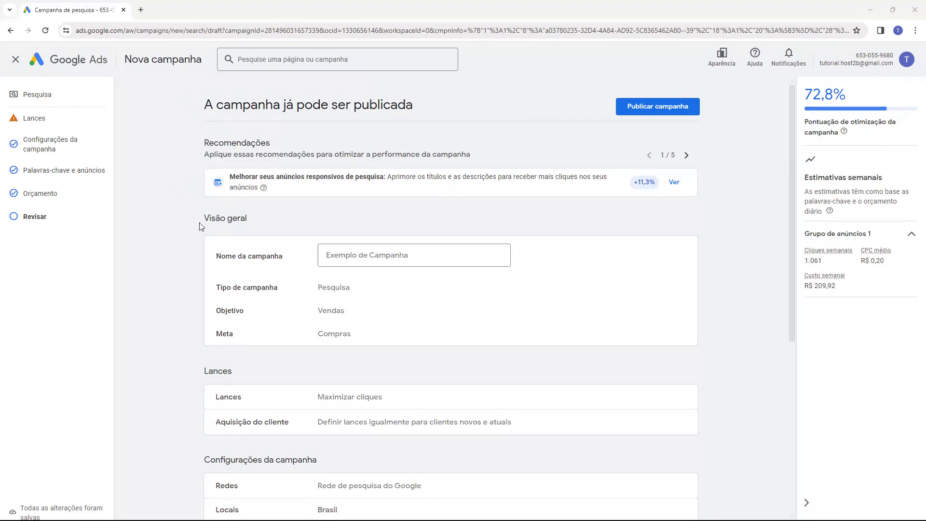
# Step: Review the overview, bidding, settings, keyword, ad and budget summary, and publish the campaign
pyautogui.scroll(-2, 197, 216)
pyautogui.scroll(-1, 194, 214)
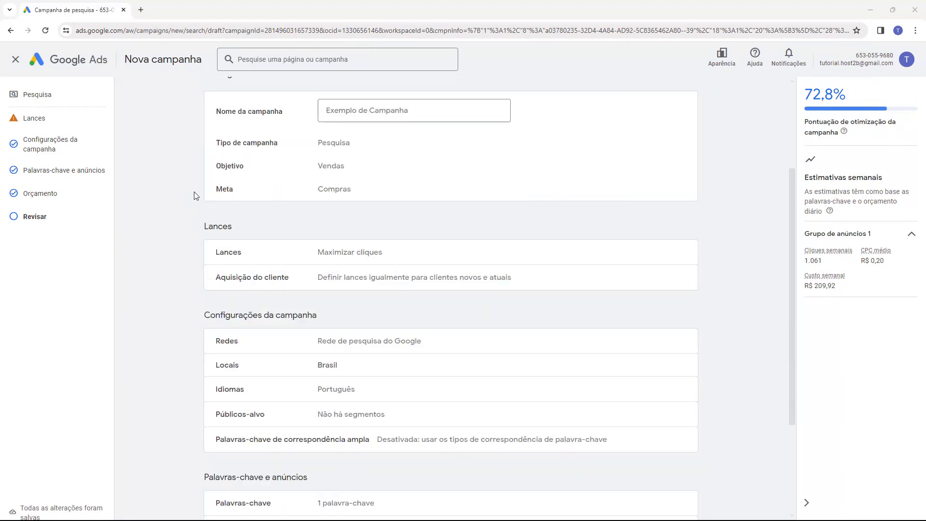
pyautogui.scroll(-3, 197, 167)
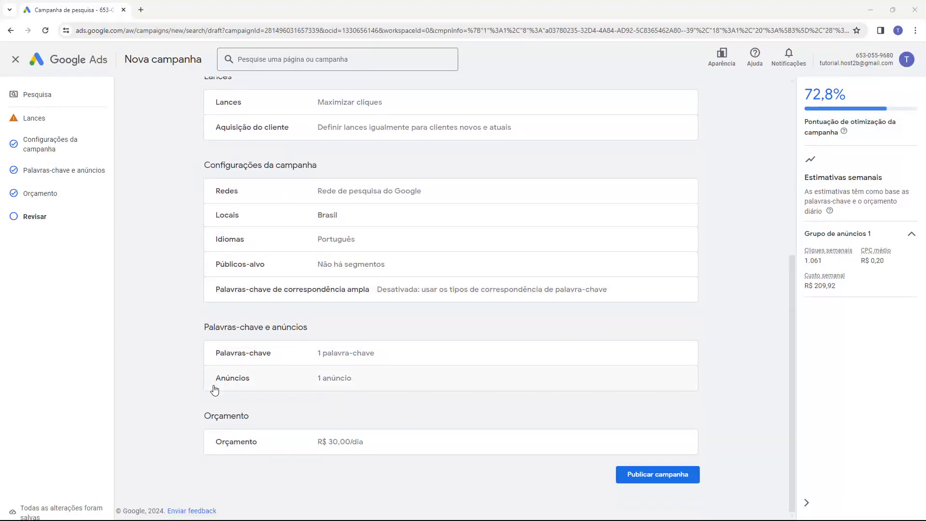
pyautogui.scroll(6, 213, 388)
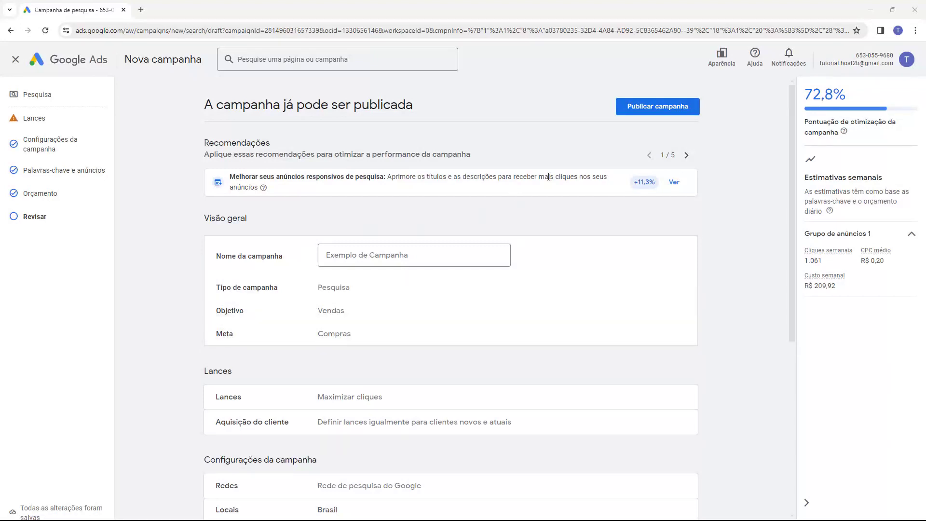
pyautogui.scroll(-6, 646, 150)
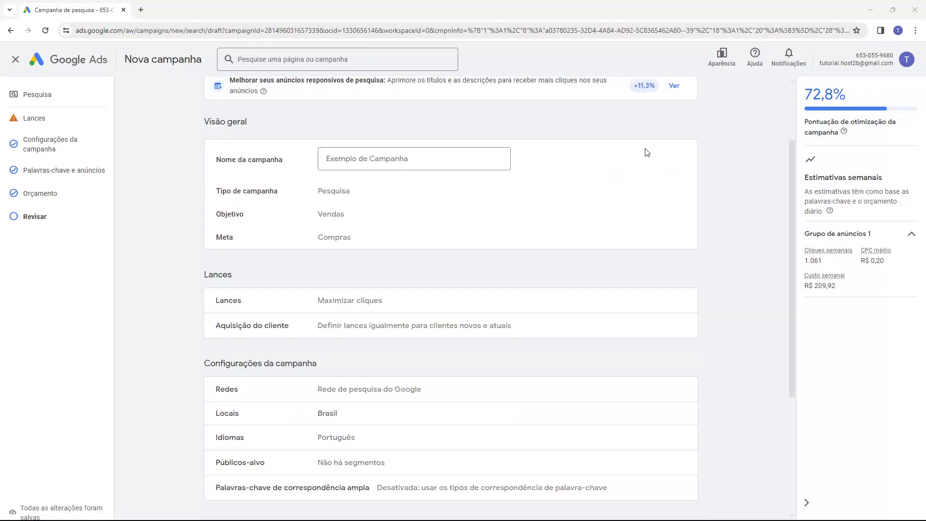
pyautogui.click(654, 479)
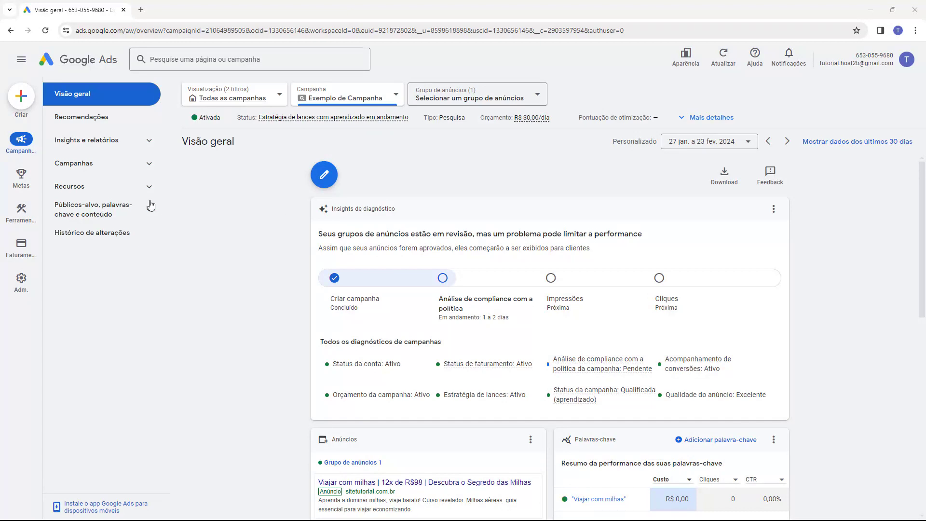
# Step: Open the "Compra" conversion action in the account's goals and examine its conversion settings
pyautogui.moveTo(22, 180)
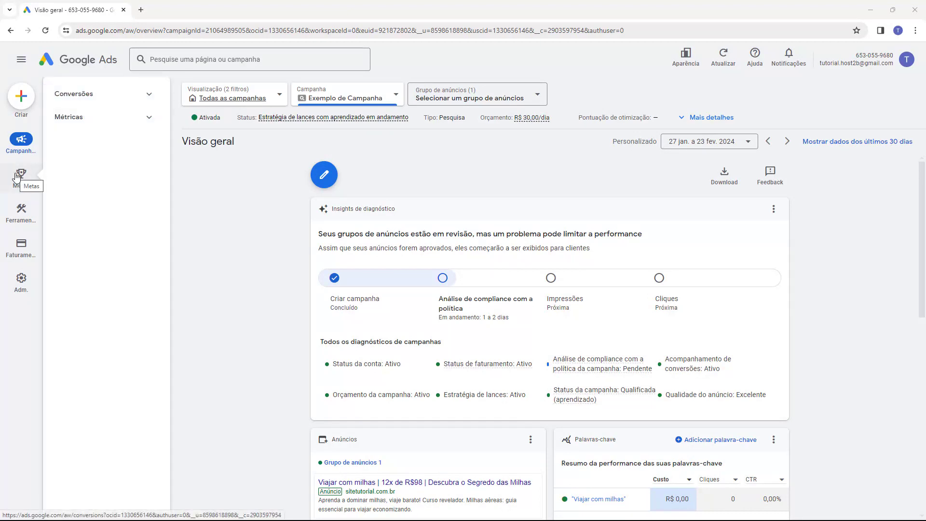
pyautogui.click(16, 176)
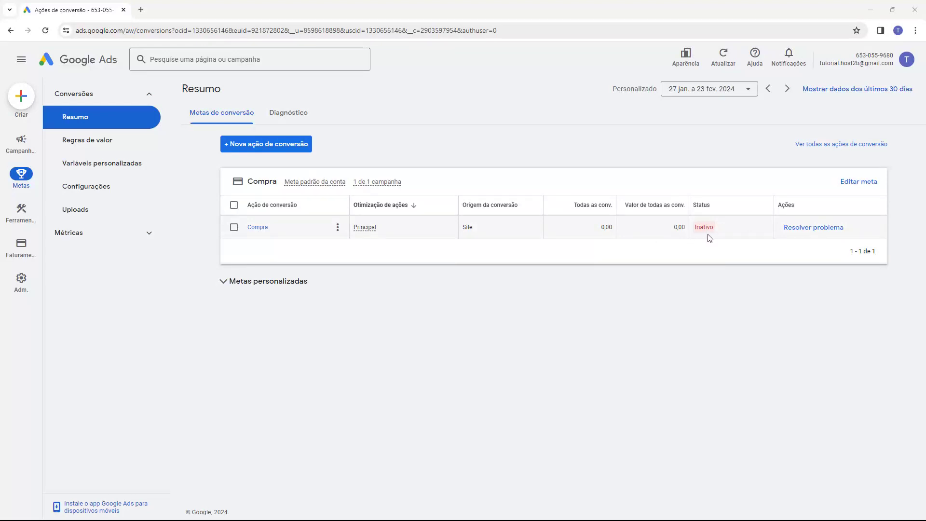
pyautogui.click(258, 228)
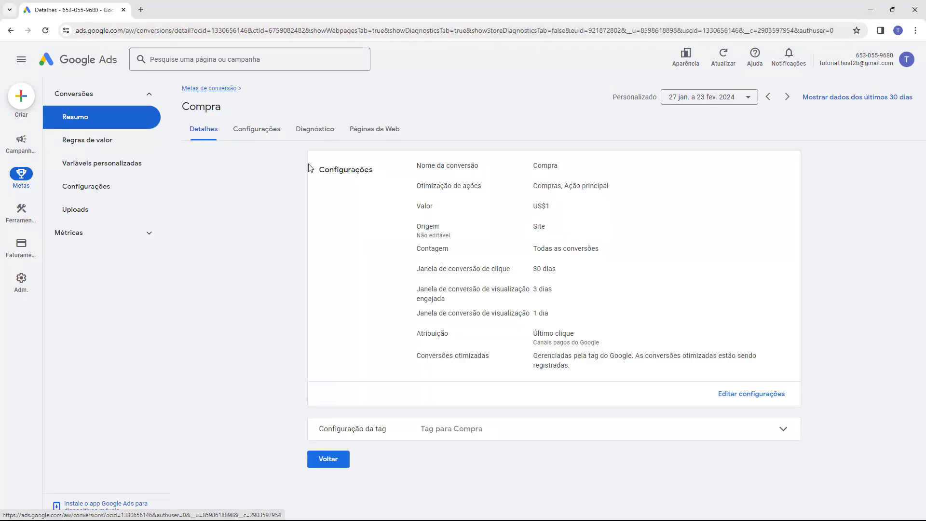
pyautogui.moveTo(324, 171); pyautogui.dragTo(458, 169)
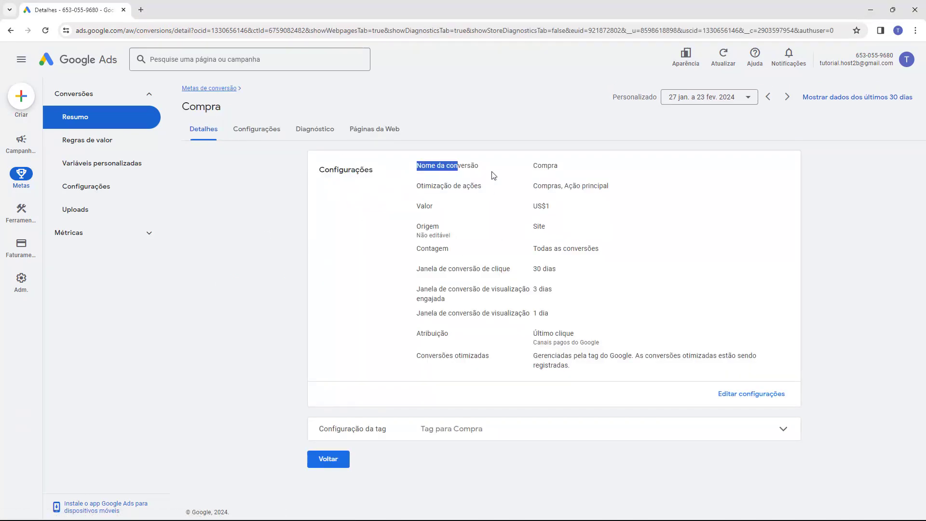
pyautogui.moveTo(532, 175); pyautogui.dragTo(567, 175)
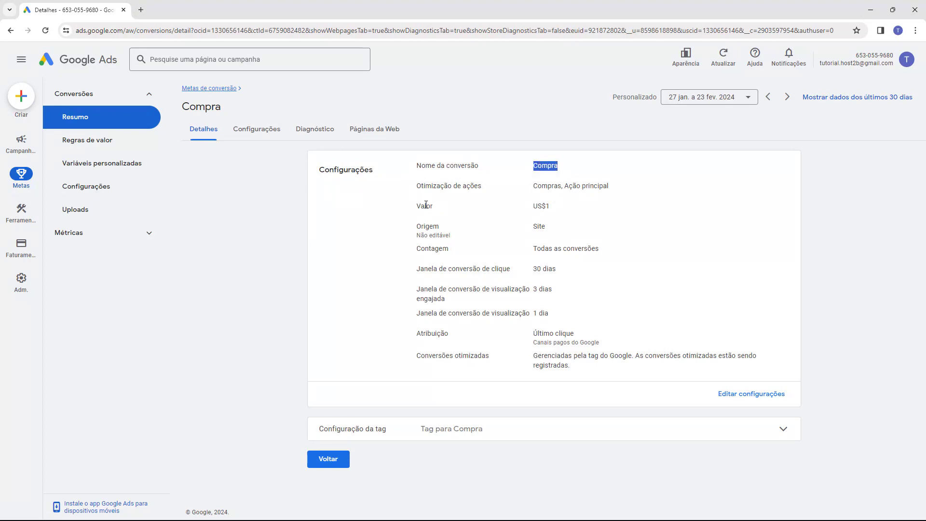
pyautogui.moveTo(413, 162); pyautogui.dragTo(413, 235)
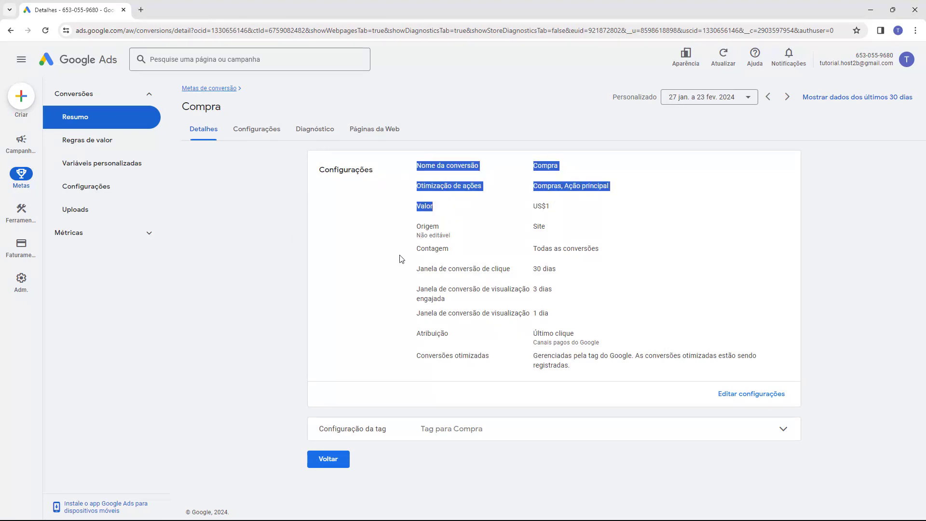
pyautogui.click(465, 169)
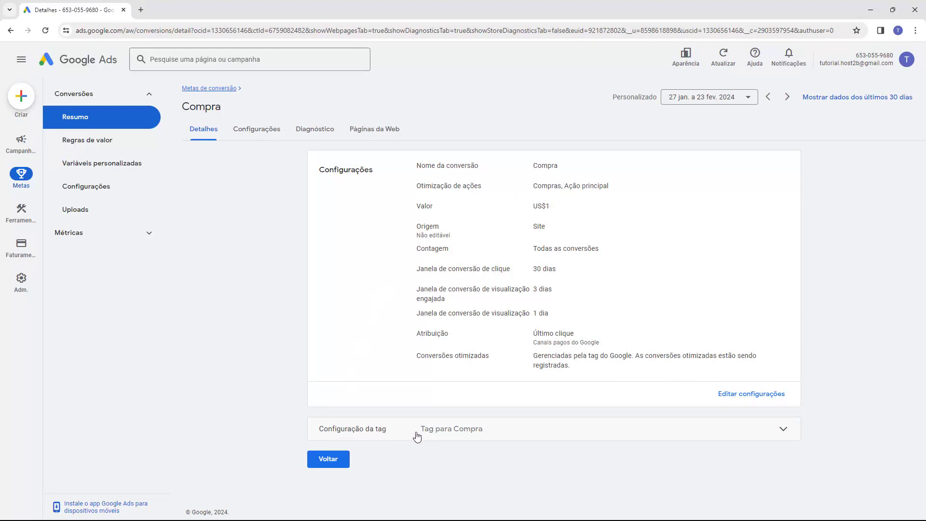
# Step: Expand the tag setup of "Compra" with the install-it-yourself option and examine the Google tag and event snippet instructions
pyautogui.click(465, 436)
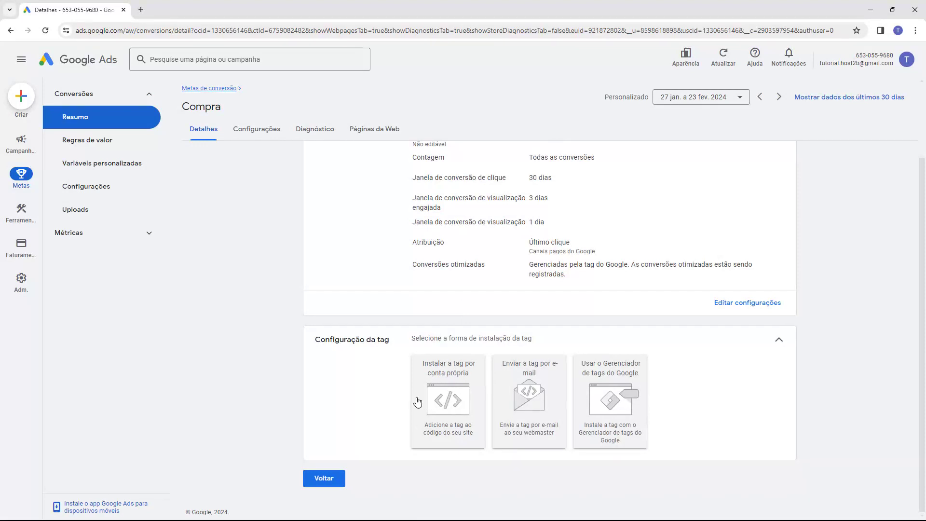
pyautogui.click(443, 385)
pyautogui.scroll(-10, 451, 296)
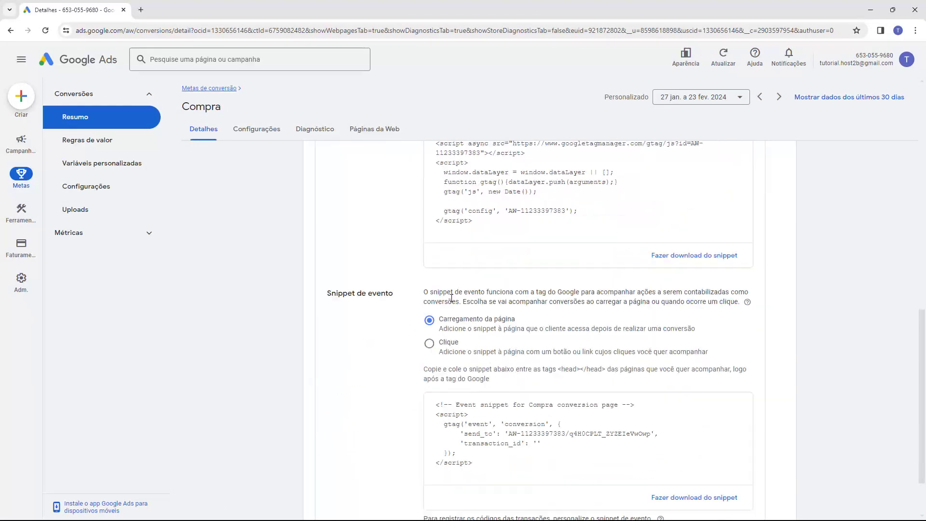
pyautogui.scroll(-2, 451, 296)
pyautogui.scroll(9, 499, 407)
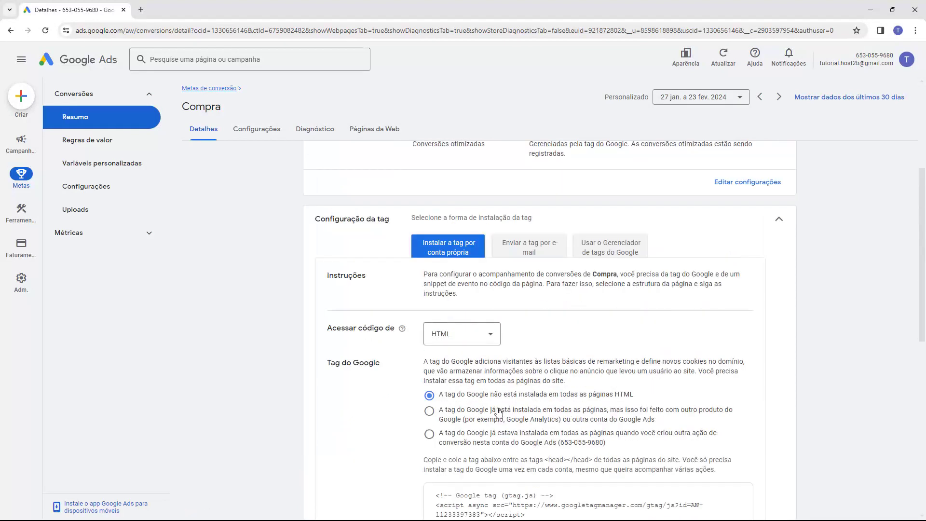
pyautogui.scroll(-1, 496, 413)
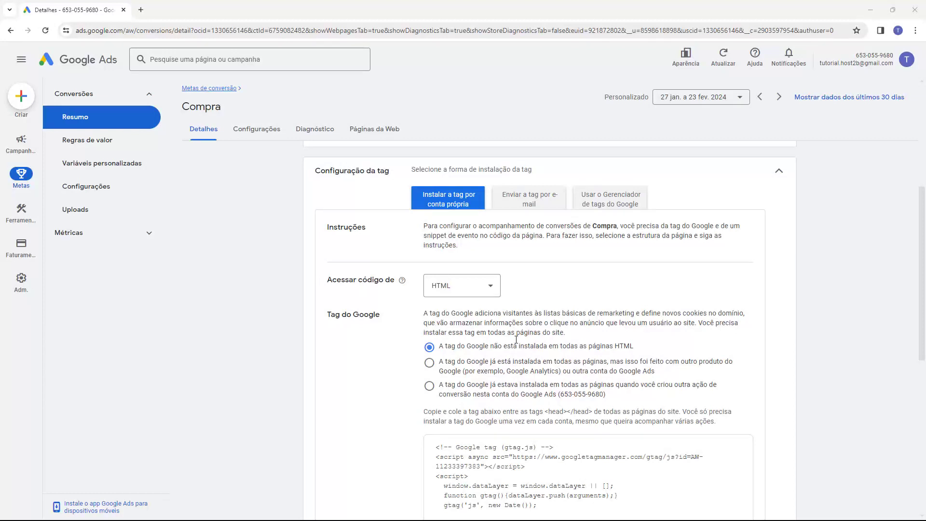
pyautogui.scroll(-7, 379, 250)
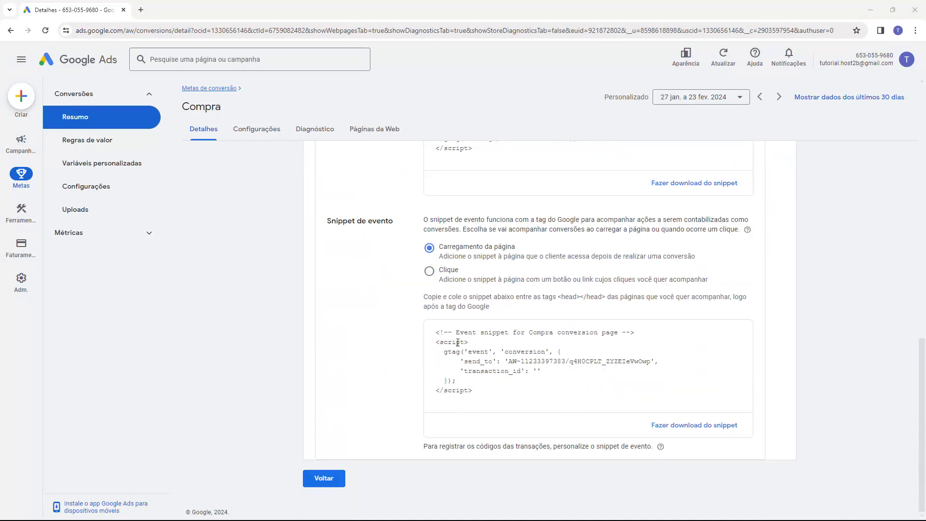
pyautogui.scroll(5, 359, 346)
pyautogui.scroll(2, 358, 346)
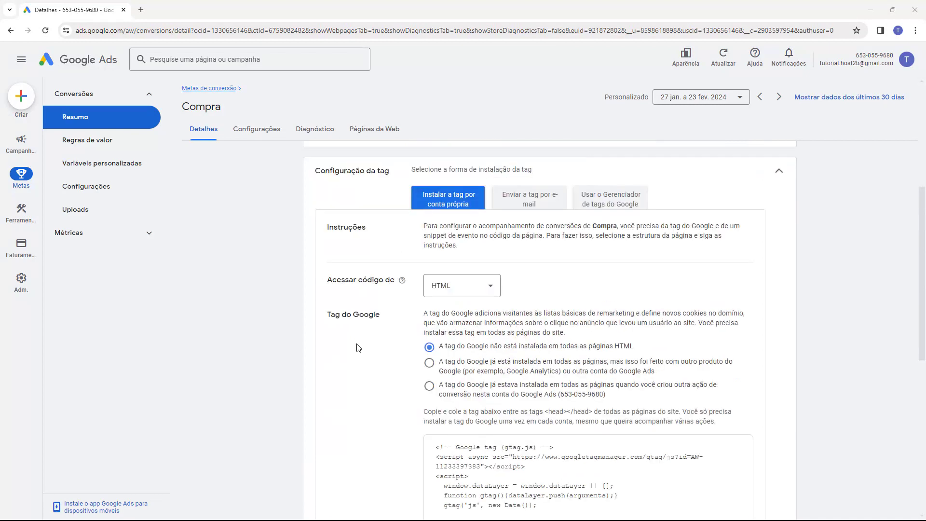
pyautogui.scroll(-1, 359, 348)
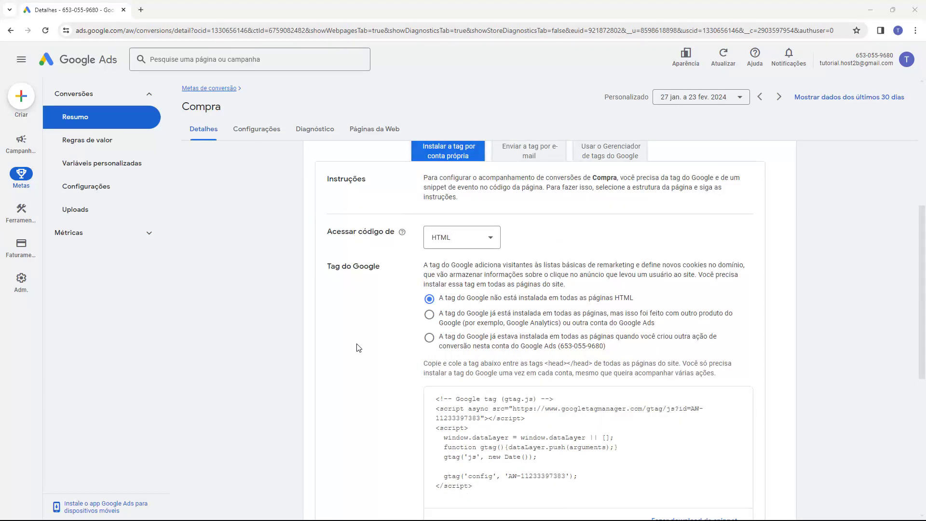